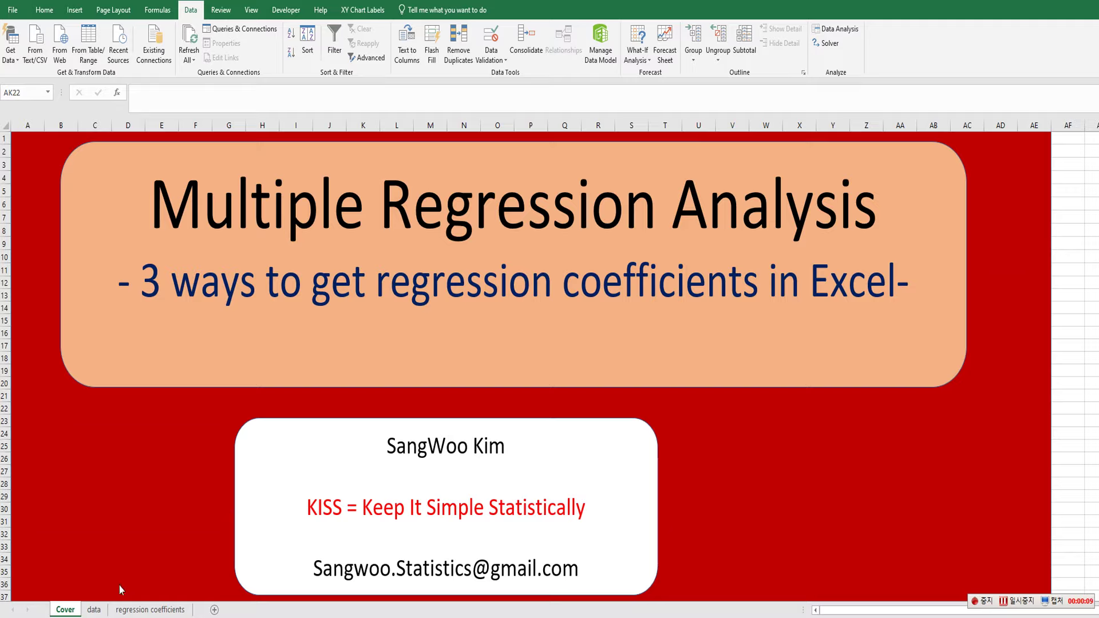
Switch to the data sheet holding the Y and X1–X6 values
{"action": "left_click", "coordinate": [94, 609]}
Go to the 'regression coefficients' sheet with its yellow answer areas
{"action": "left_click", "coordinate": [179, 286]}
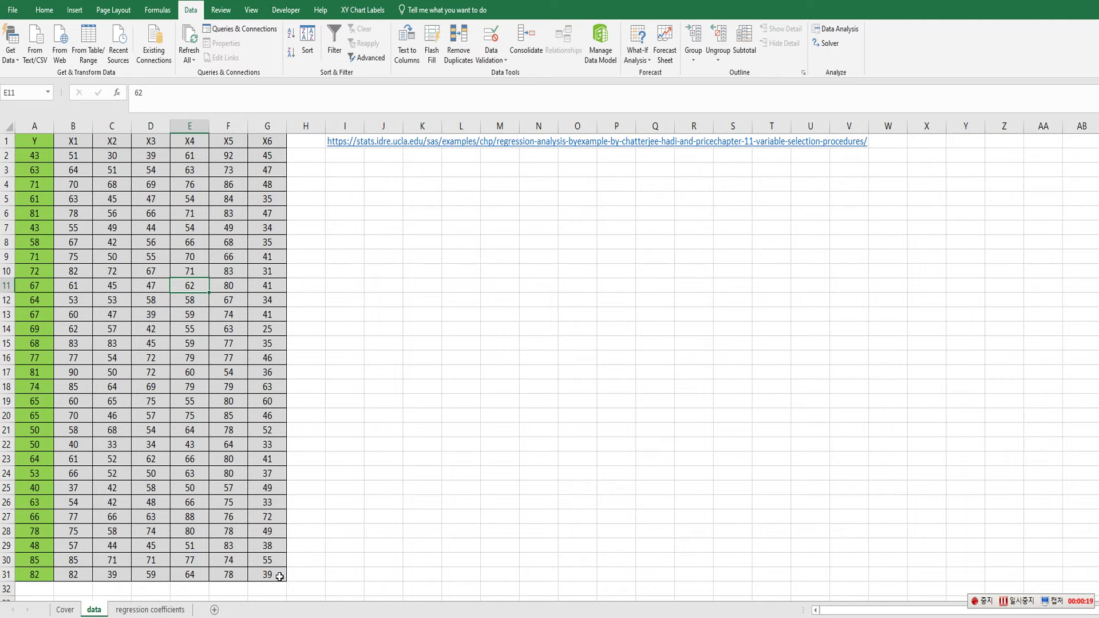
{"action": "left_click", "coordinate": [174, 607]}
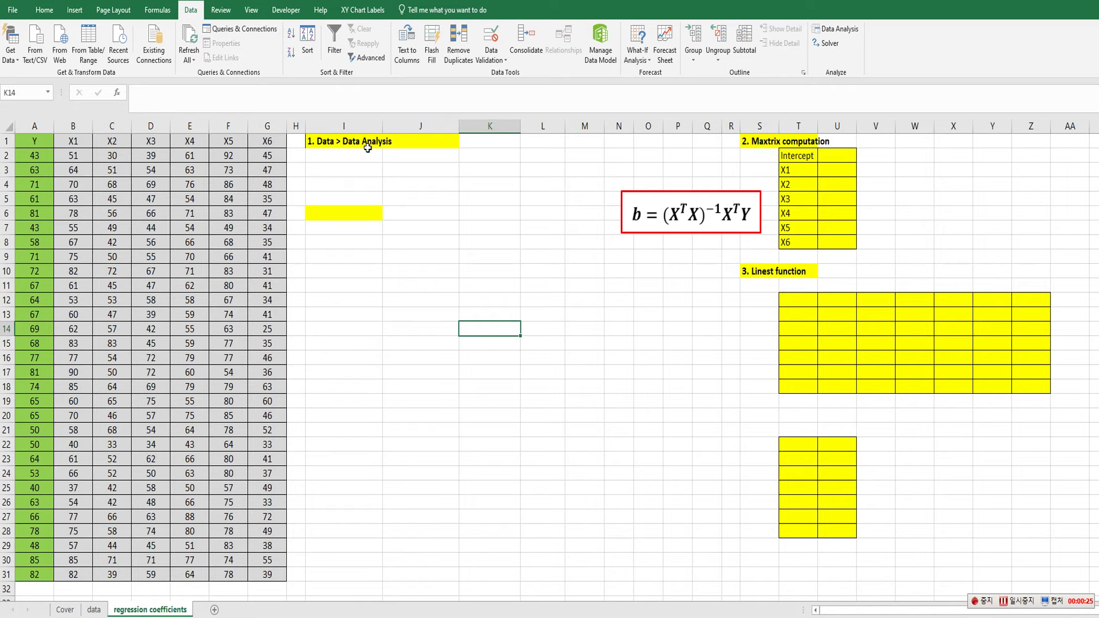
With I6 selected, choose Regression from the Data Analysis tools list
{"action": "left_click", "coordinate": [345, 211]}
{"action": "left_click", "coordinate": [156, 11]}
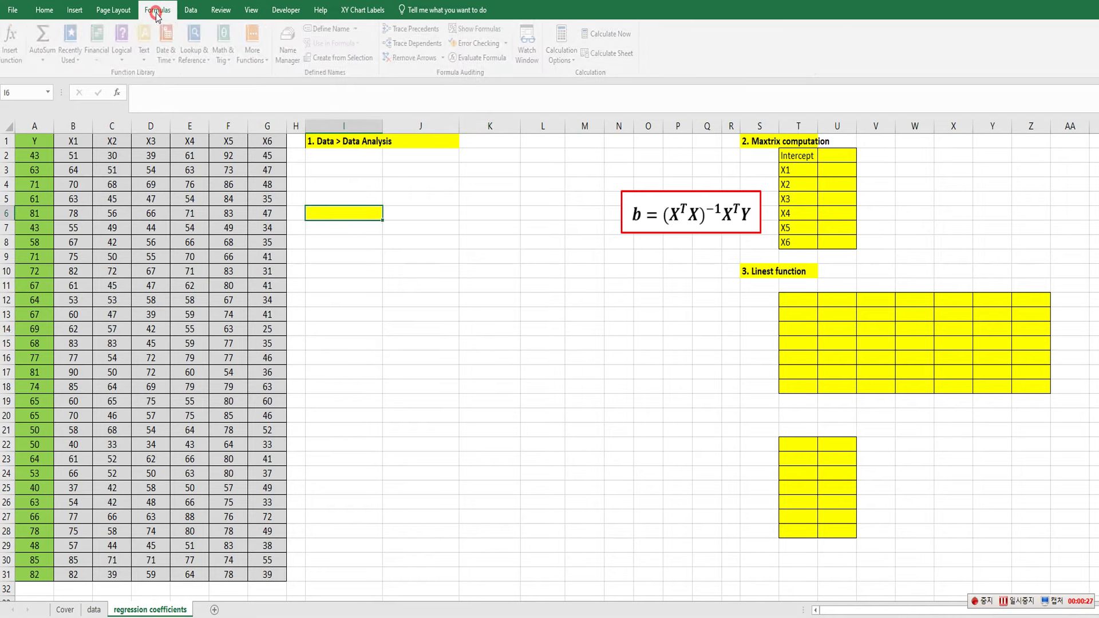
{"action": "left_click", "coordinate": [190, 10]}
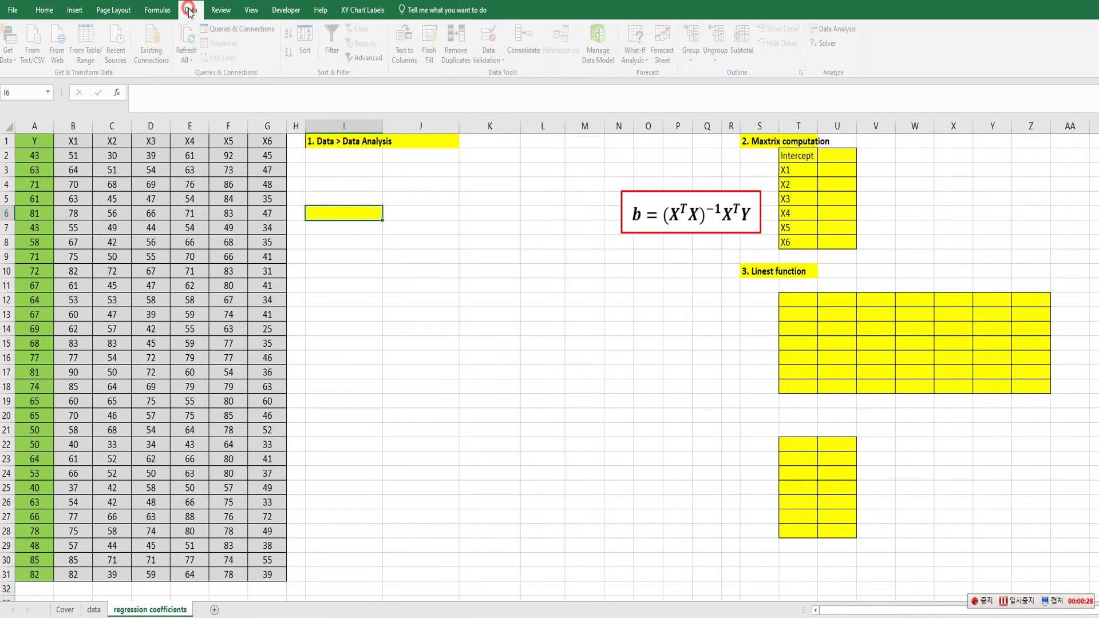
{"action": "left_click", "coordinate": [829, 33]}
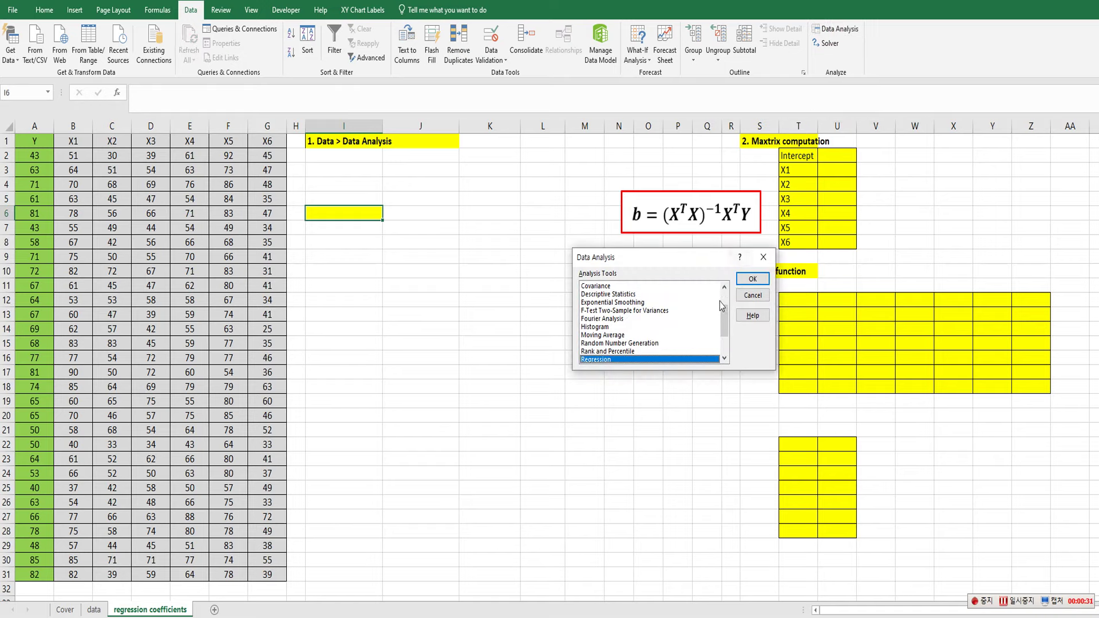
{"action": "scroll", "coordinate": [722, 307], "scroll_direction": "down", "scroll_amount": 2}
{"action": "left_click", "coordinate": [614, 318]}
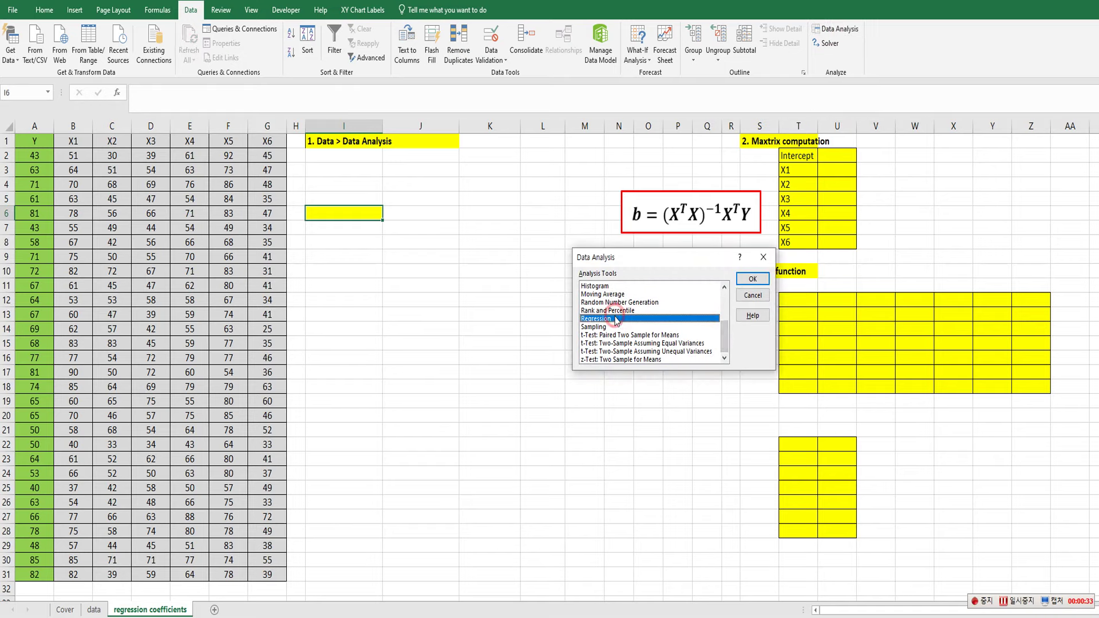
Set the Regression input ranges: Y as A1:A31 and X as B1:G31
{"action": "left_click", "coordinate": [752, 279]}
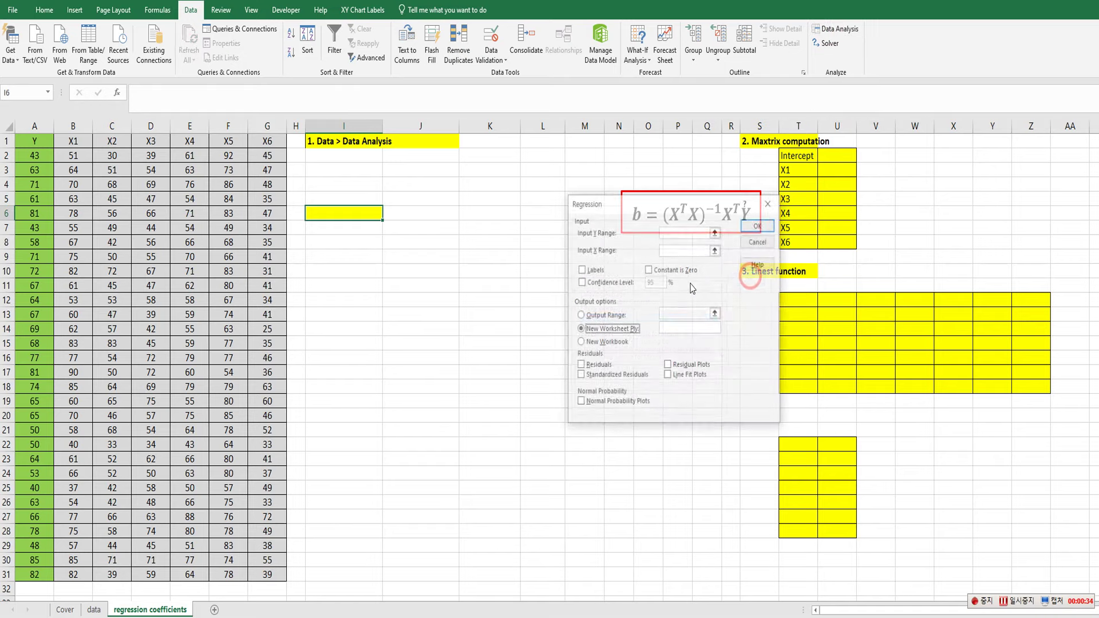
{"action": "left_click", "coordinate": [715, 231]}
{"action": "left_click_drag", "start_coordinate": [35, 143], "coordinate": [45, 576]}
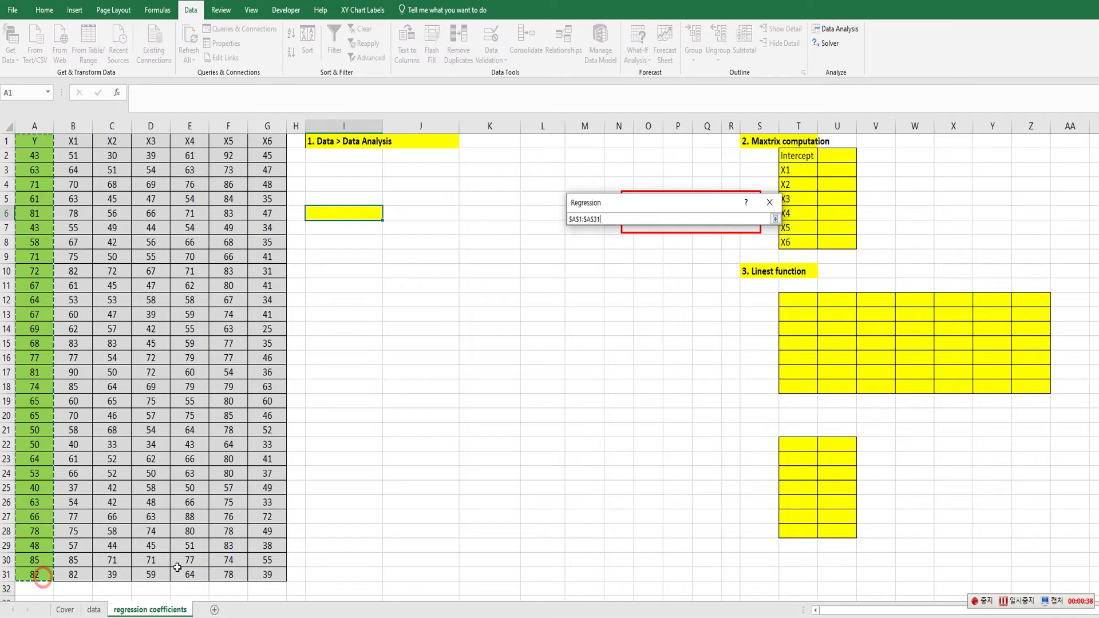
{"action": "left_click", "coordinate": [775, 218]}
{"action": "left_click", "coordinate": [718, 250]}
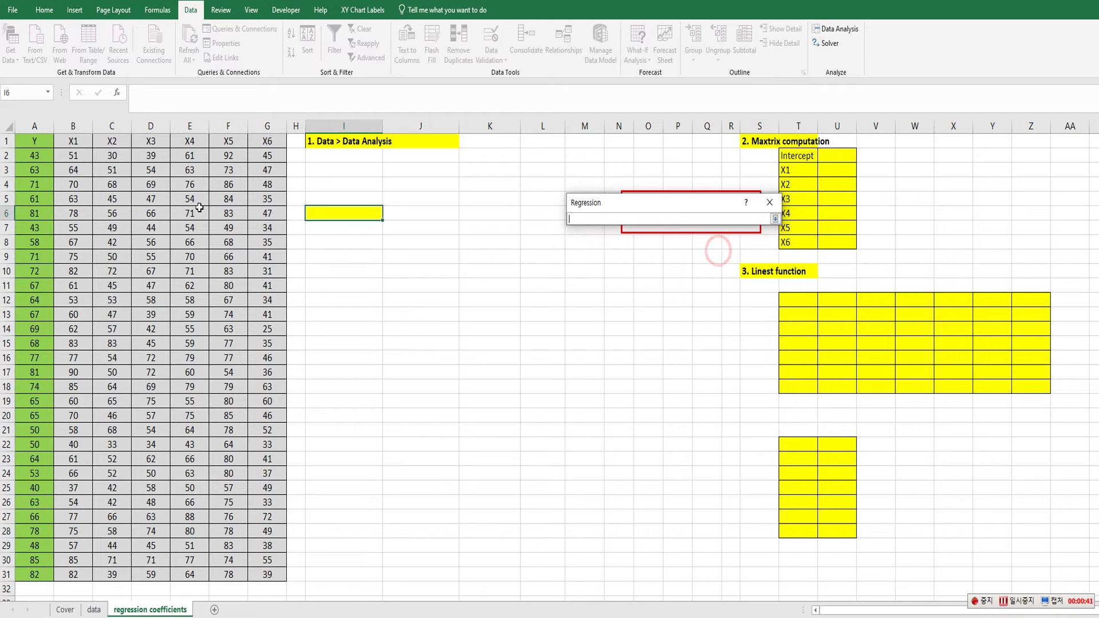
{"action": "left_click_drag", "start_coordinate": [72, 143], "coordinate": [276, 572]}
{"action": "left_click", "coordinate": [775, 219]}
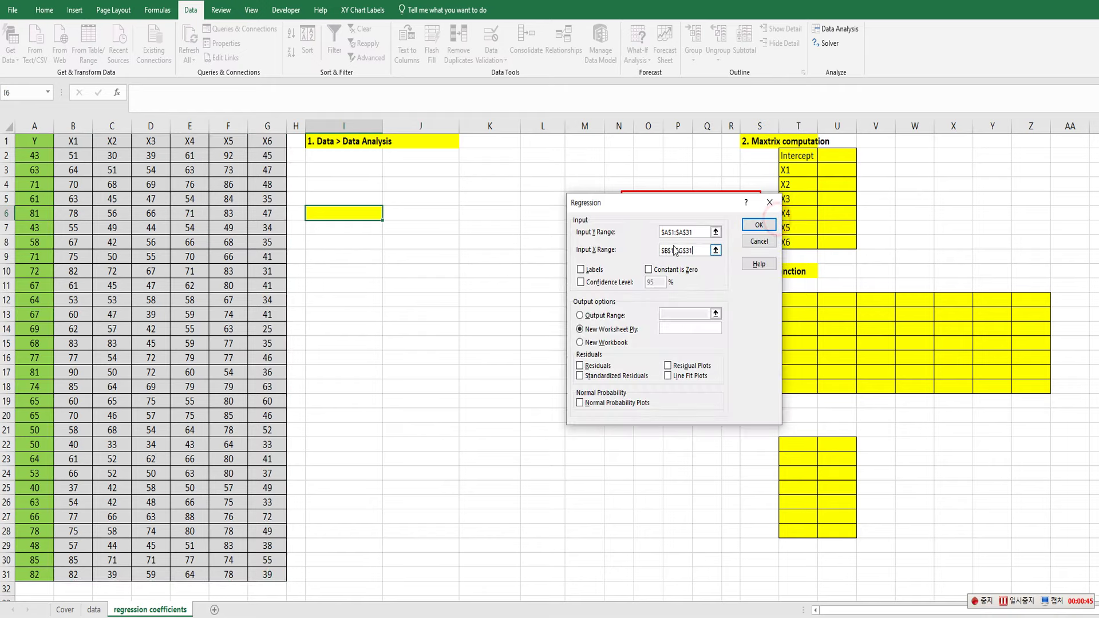
Enable Labels and set the output range to cell I6
{"action": "left_click", "coordinate": [584, 270]}
{"action": "left_click", "coordinate": [610, 316]}
{"action": "left_click", "coordinate": [712, 310]}
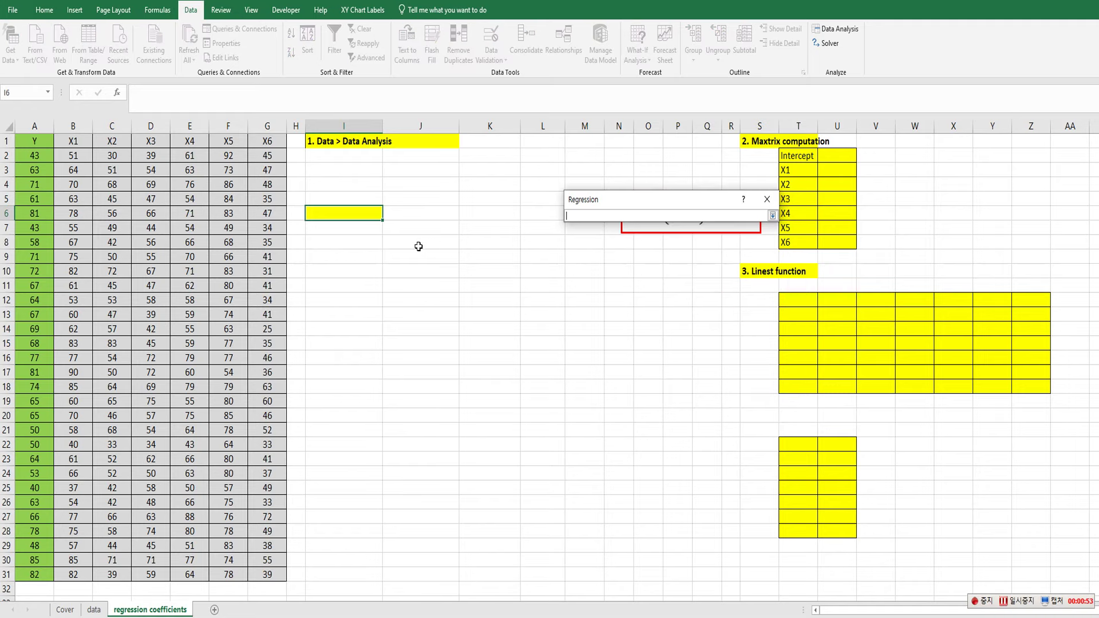
{"action": "left_click", "coordinate": [346, 212]}
{"action": "left_click", "coordinate": [772, 216]}
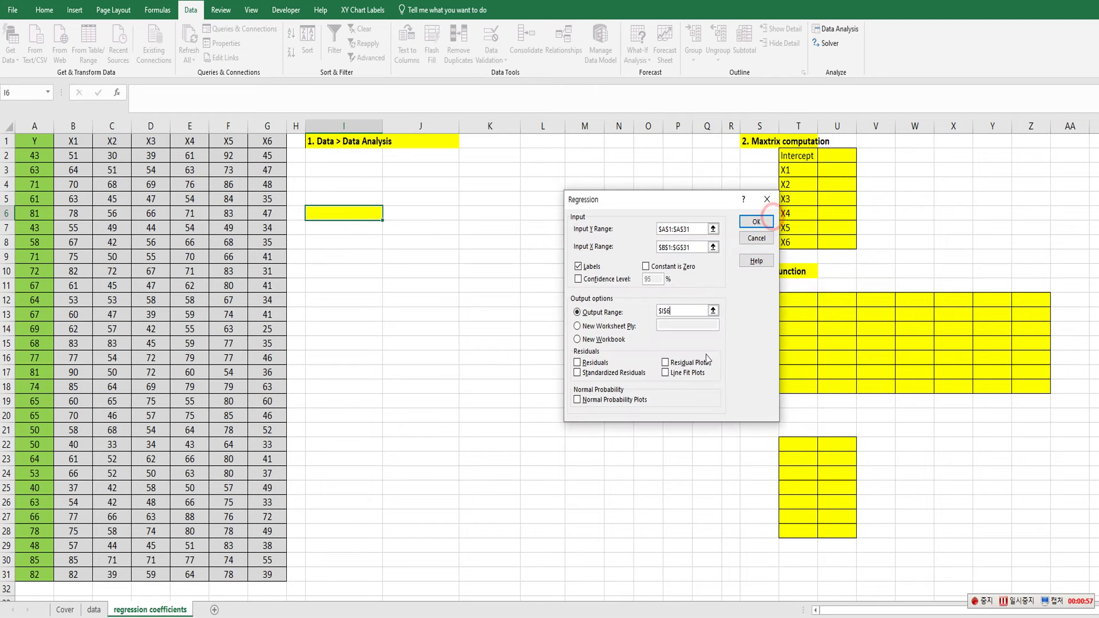
Run the regression and fill the coefficient cells I21:J28 yellow
{"action": "left_click", "coordinate": [756, 221]}
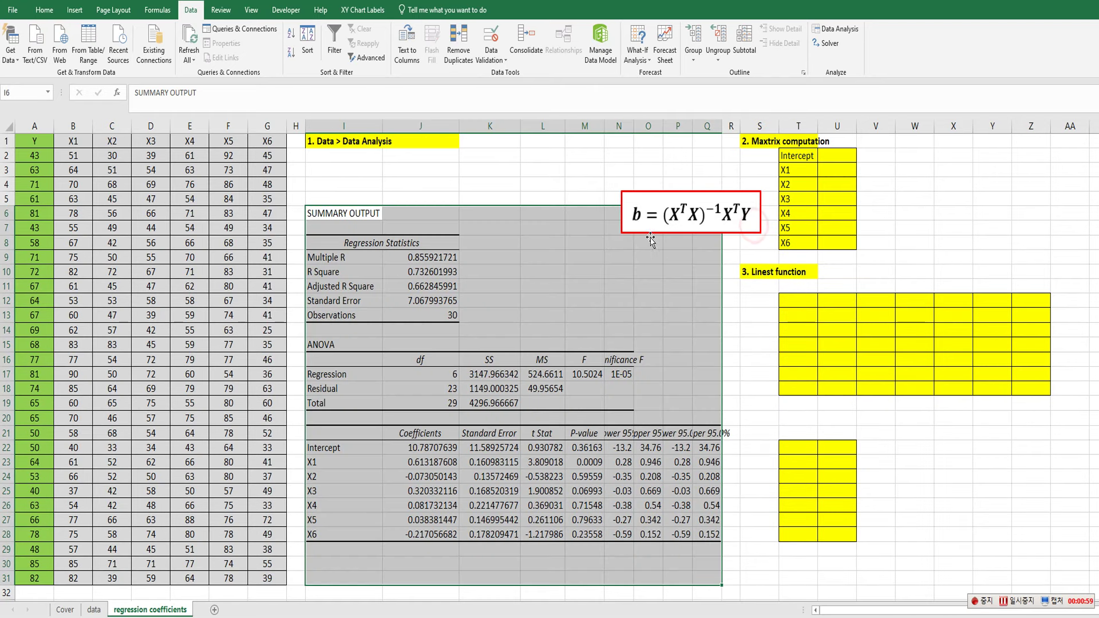
{"action": "left_click", "coordinate": [471, 285]}
{"action": "left_click_drag", "start_coordinate": [344, 437], "coordinate": [410, 532]}
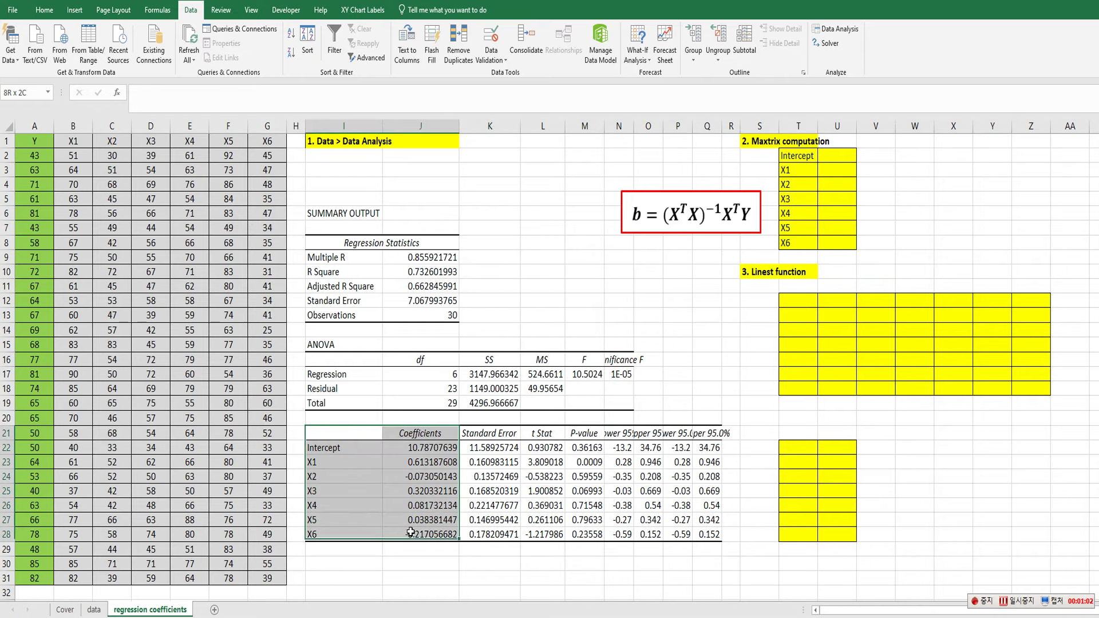
{"action": "left_click", "coordinate": [44, 10]}
{"action": "left_click", "coordinate": [155, 52]}
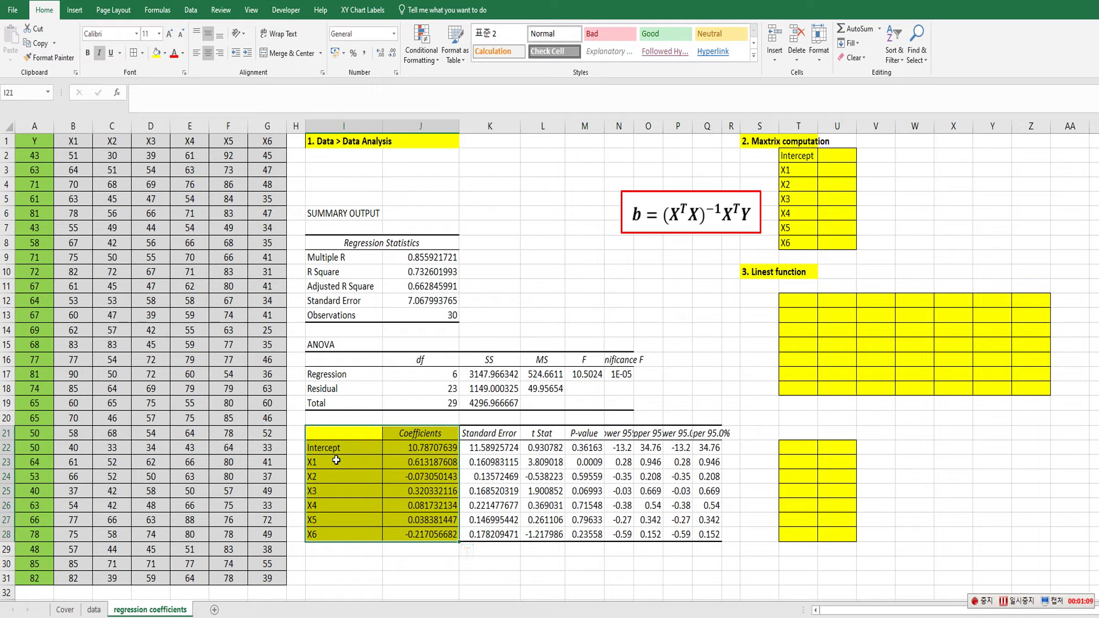
{"action": "left_click", "coordinate": [391, 488]}
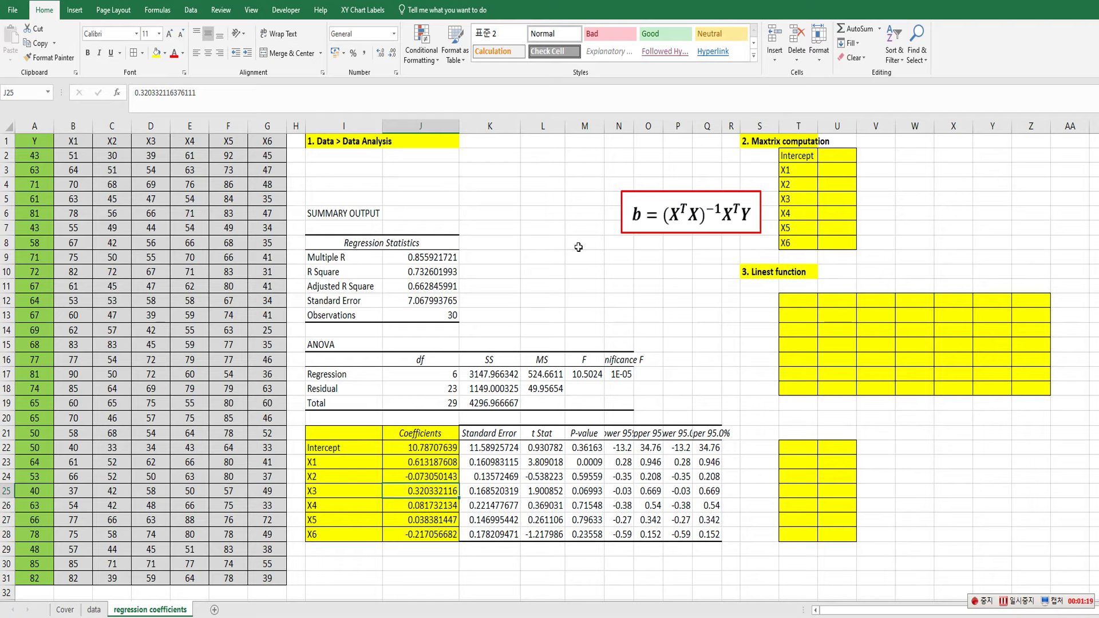
{"action": "left_click", "coordinate": [74, 125]}
Insert a new column B before X1 and fill B1:B31 light grey
{"action": "right_click", "coordinate": [74, 125]}
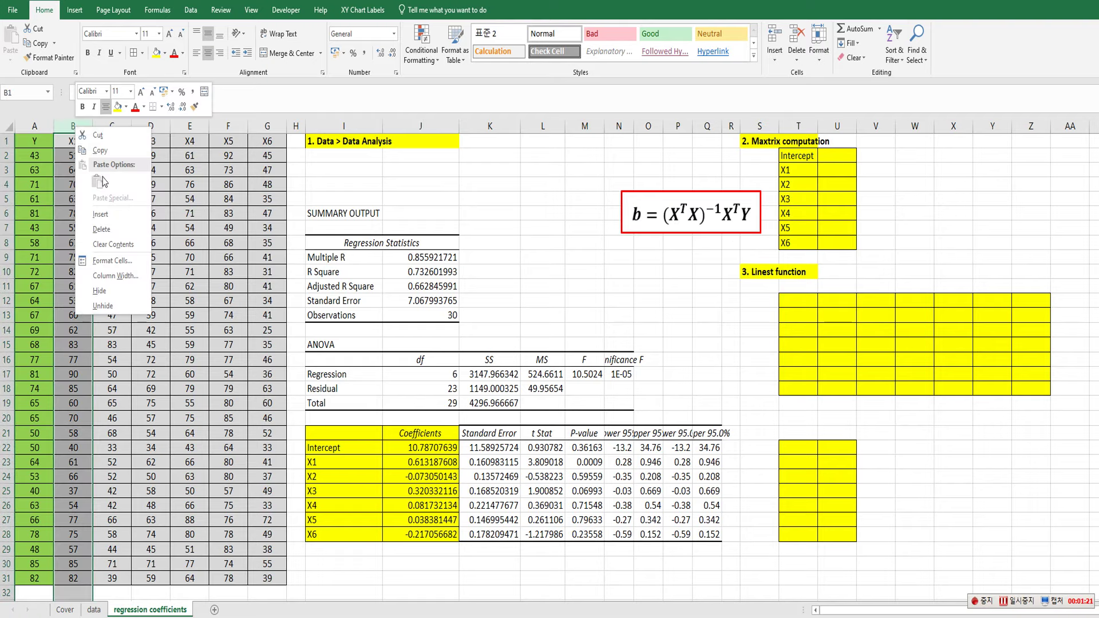
{"action": "left_click", "coordinate": [108, 213]}
{"action": "left_click", "coordinate": [76, 143]}
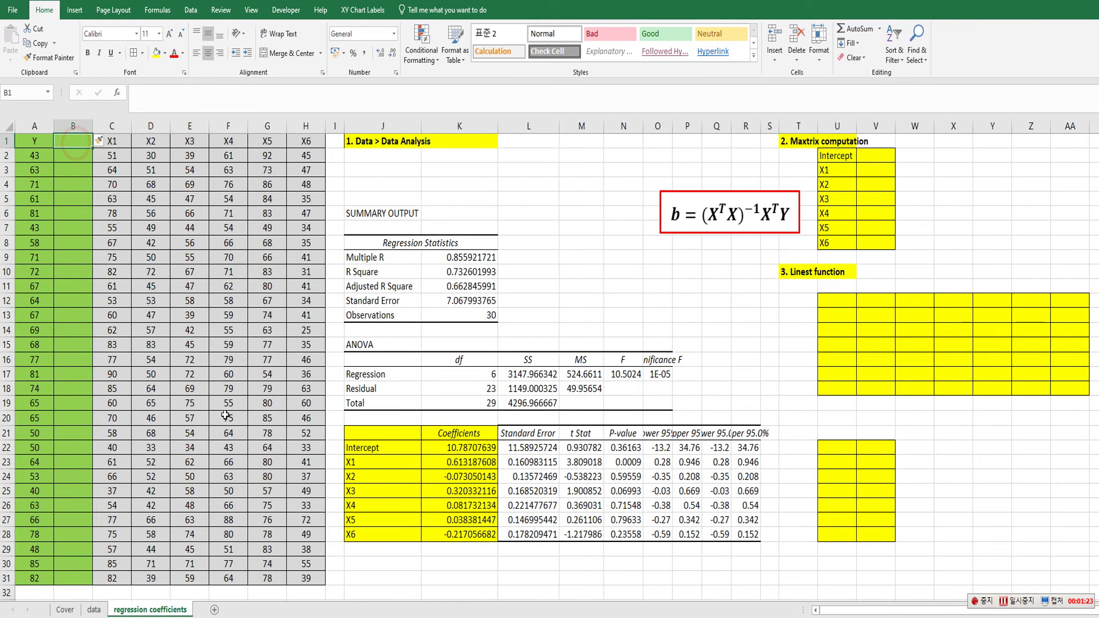
{"action": "left_click", "coordinate": [76, 577], "text": "shift"}
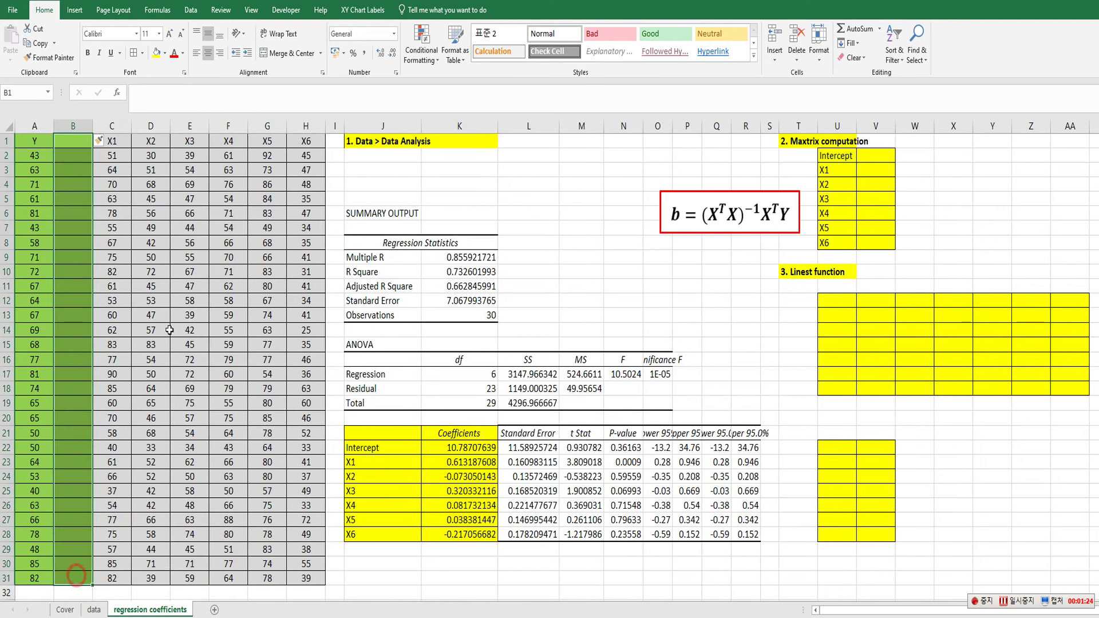
{"action": "left_click", "coordinate": [165, 53]}
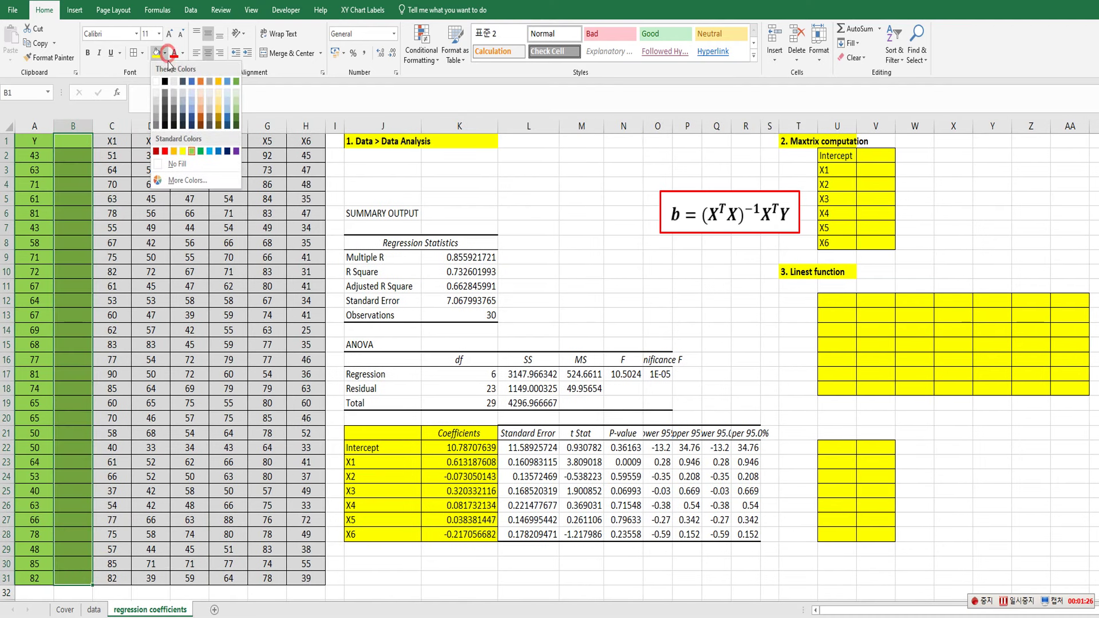
{"action": "left_click", "coordinate": [156, 109]}
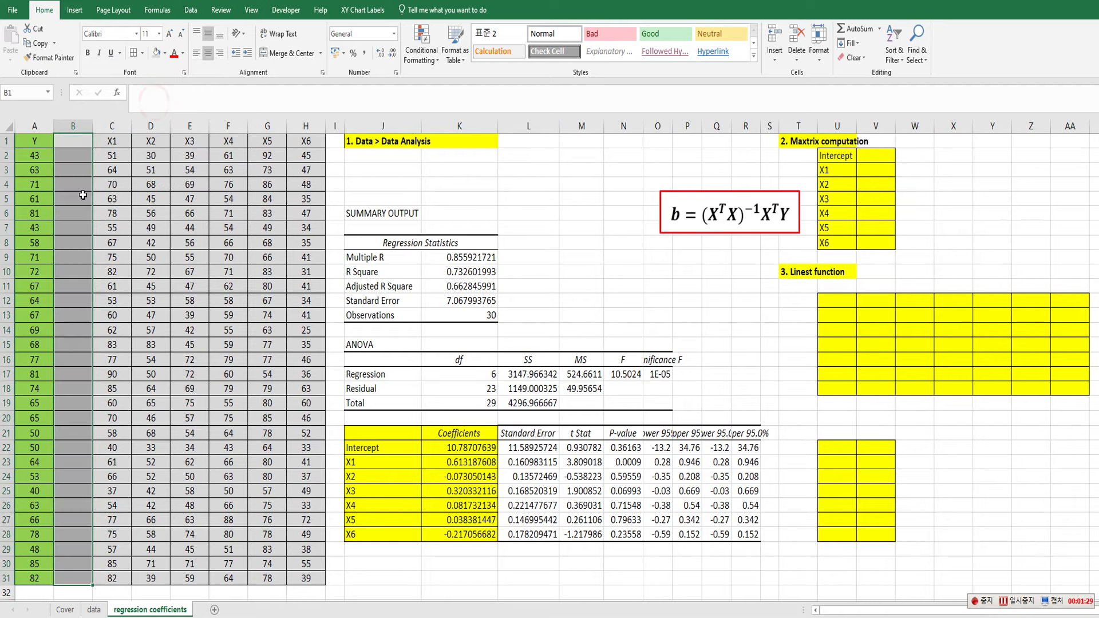
Give the new column the header 'Int' and fill B2:B31 with 1s
{"action": "key", "text": "F2"}
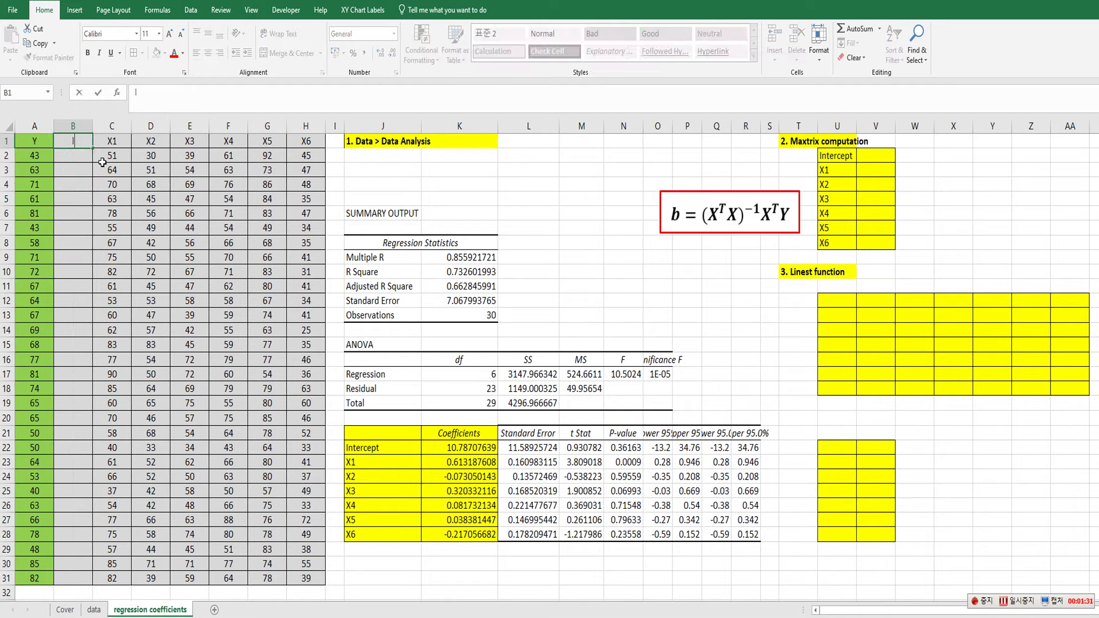
{"action": "type", "text": "Int"}
{"action": "key", "text": "Return"}
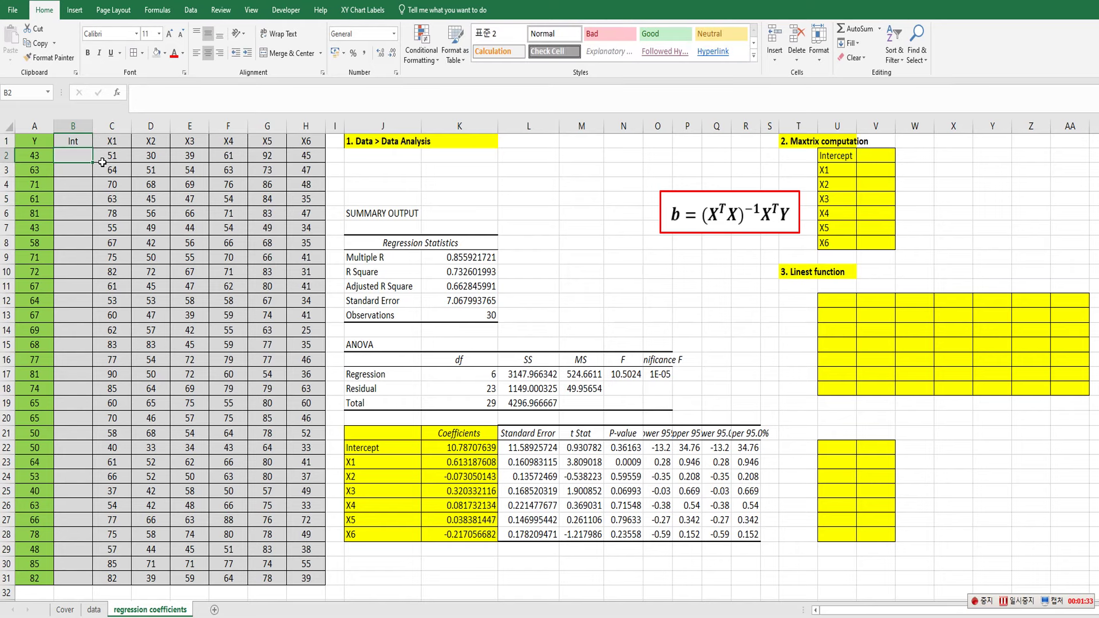
{"action": "type", "text": "1"}
{"action": "key", "text": "Return"}
{"action": "key", "text": "Up"}
{"action": "key", "text": "ctrl+c"}
{"action": "left_click", "coordinate": [73, 577], "text": "shift"}
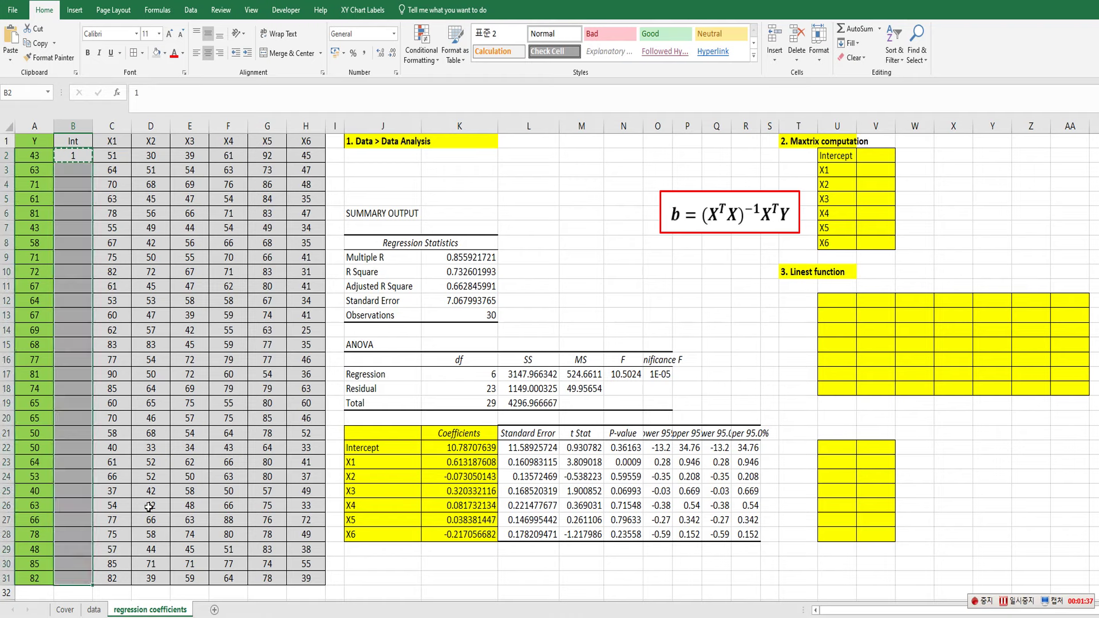
{"action": "key", "text": "ctrl+v"}
{"action": "left_click", "coordinate": [150, 346]}
{"action": "key", "text": "Escape"}
Select the Y values A2:A31 and move into the Name Box
{"action": "left_click", "coordinate": [30, 160]}
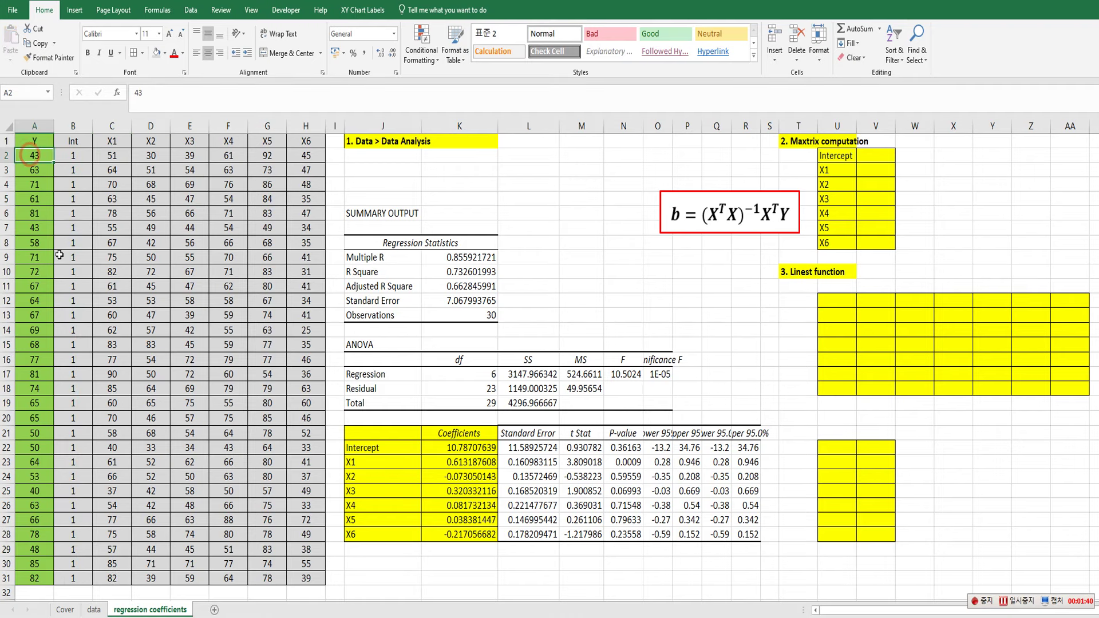
{"action": "left_click", "coordinate": [35, 579], "text": "shift"}
{"action": "left_click", "coordinate": [23, 93]}
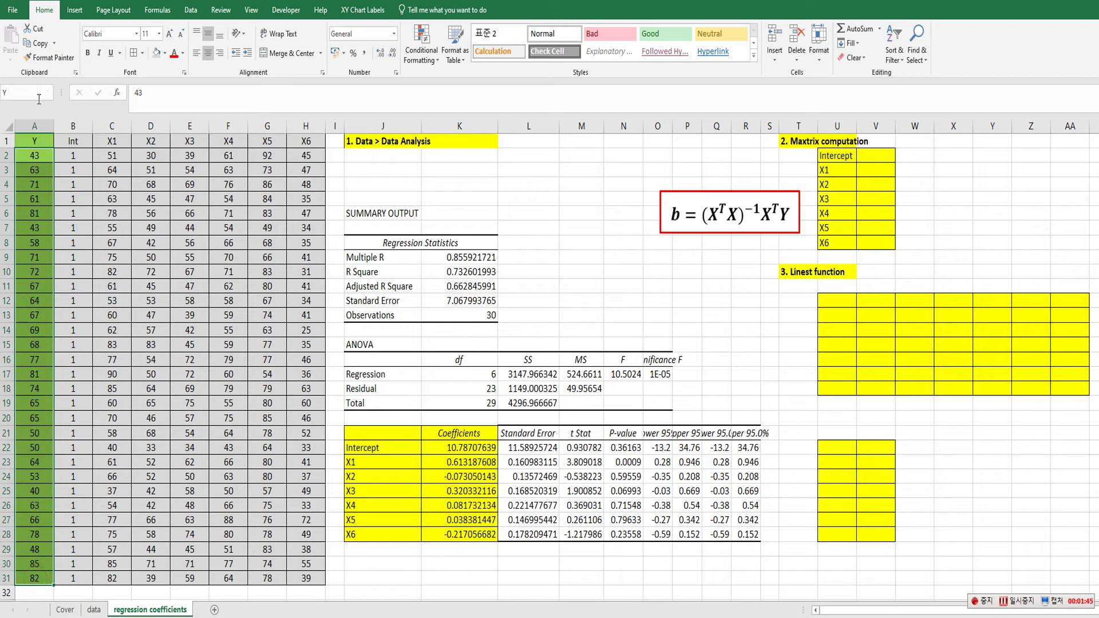
Name A2:A31 'Y' and the predictor block B2:H31 'X'
{"action": "key", "text": "Return"}
{"action": "left_click", "coordinate": [77, 154]}
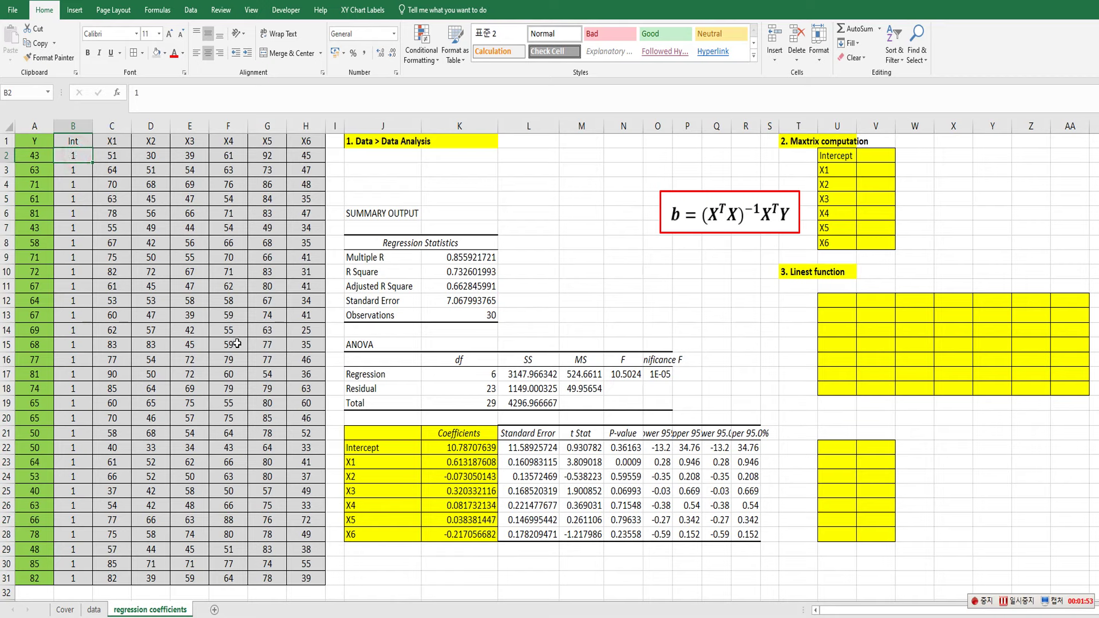
{"action": "left_click", "coordinate": [305, 577], "text": "shift"}
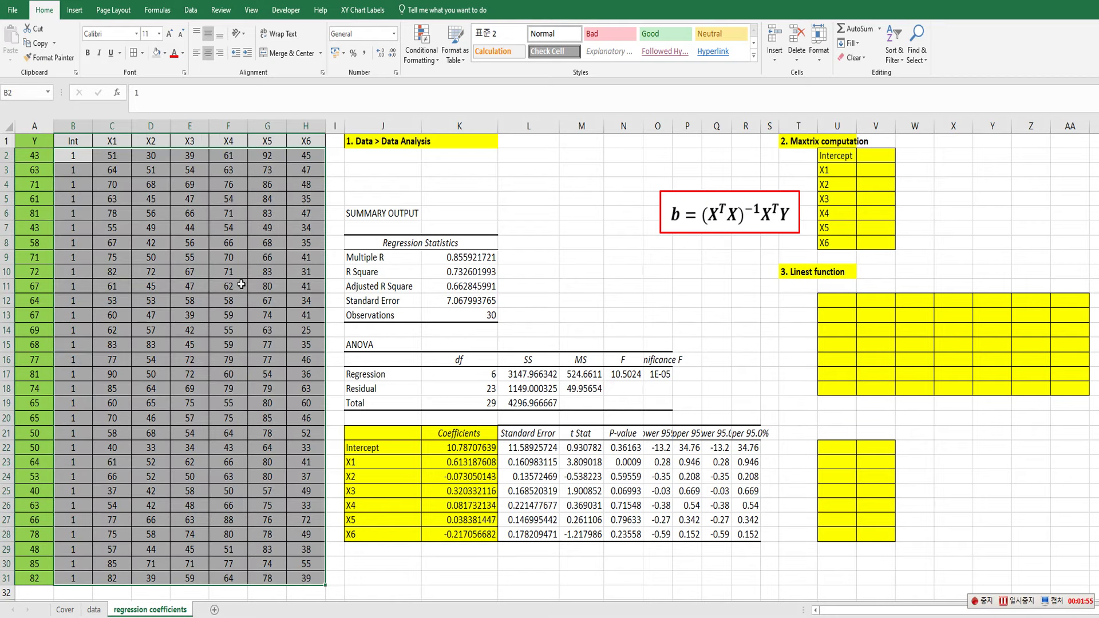
{"action": "left_click", "coordinate": [23, 93]}
{"action": "left_click", "coordinate": [150, 241]}
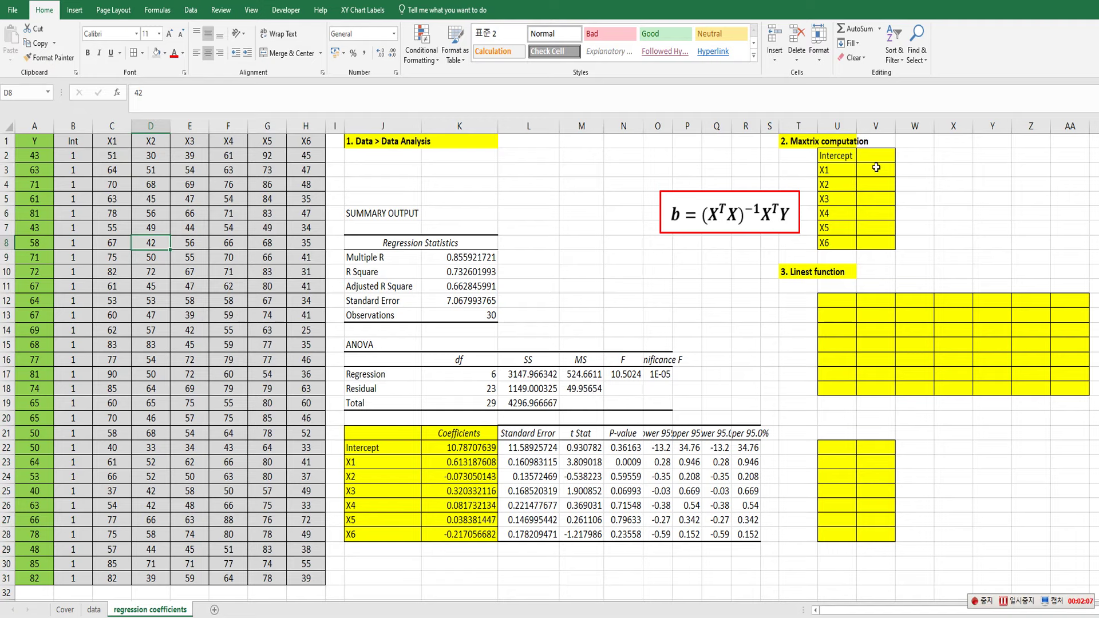
{"action": "left_click_drag", "start_coordinate": [876, 156], "coordinate": [884, 242]}
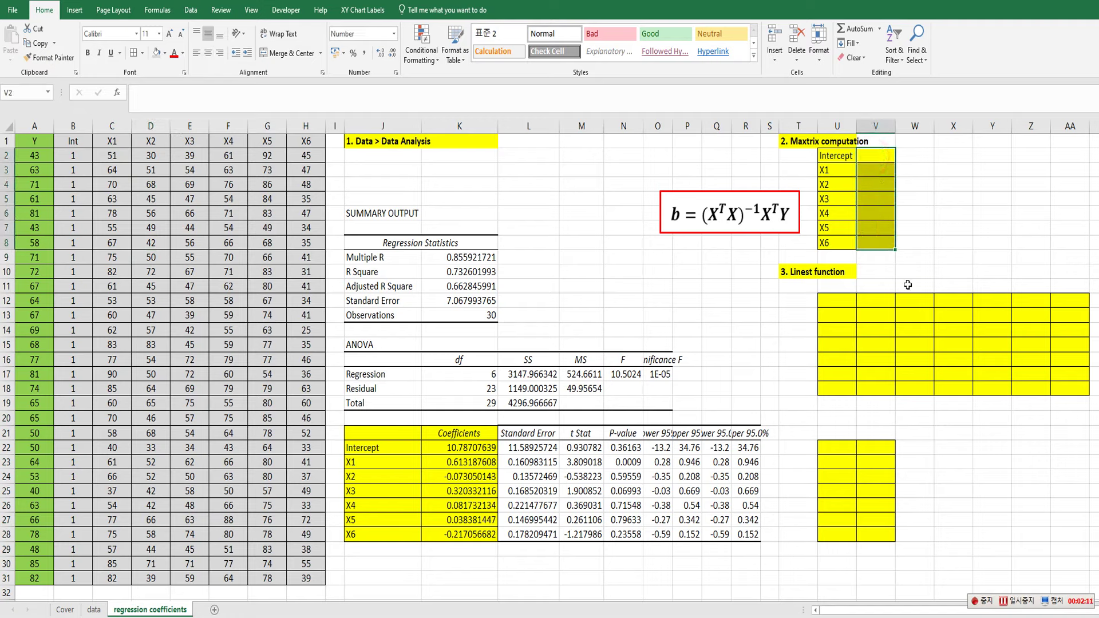
Enter =MMULT(MMULT(MINVERSE(MMULT(TRANSPOSE(X),X)),TRANSPOSE(X)),Y) as an array formula in V2:V8
{"action": "left_click", "coordinate": [359, 94]}
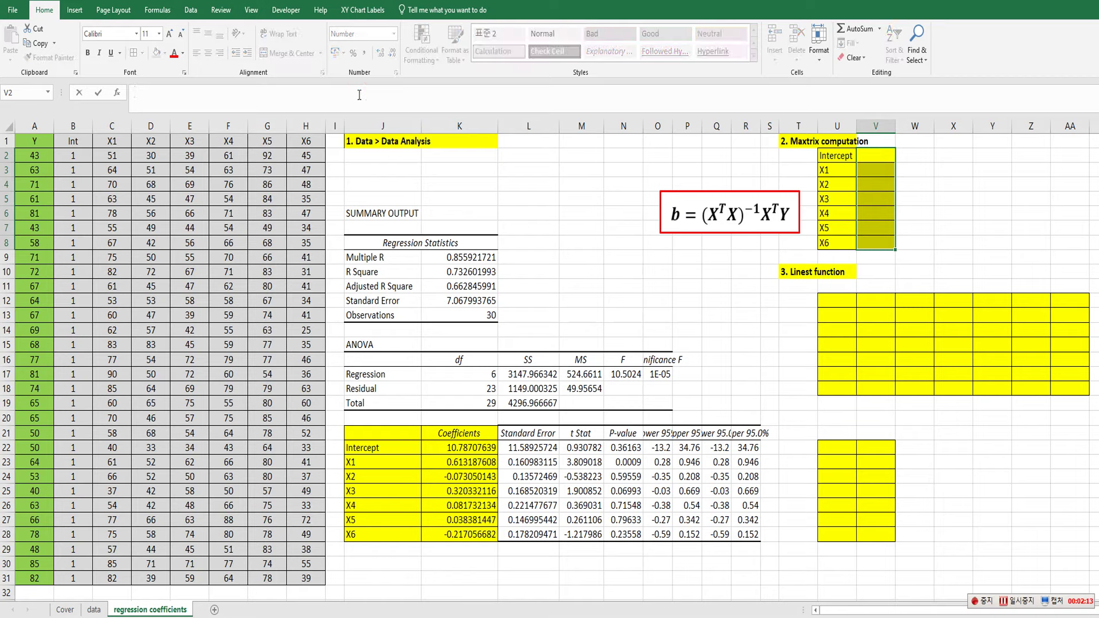
{"action": "type", "text": "=minver"}
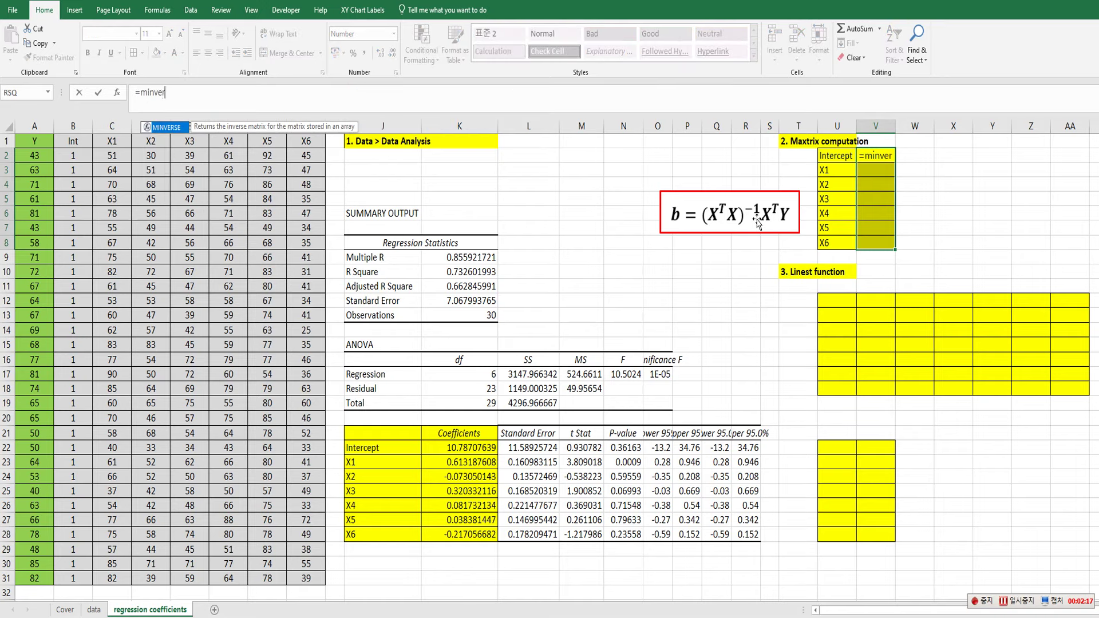
{"action": "type", "text": "se(m"}
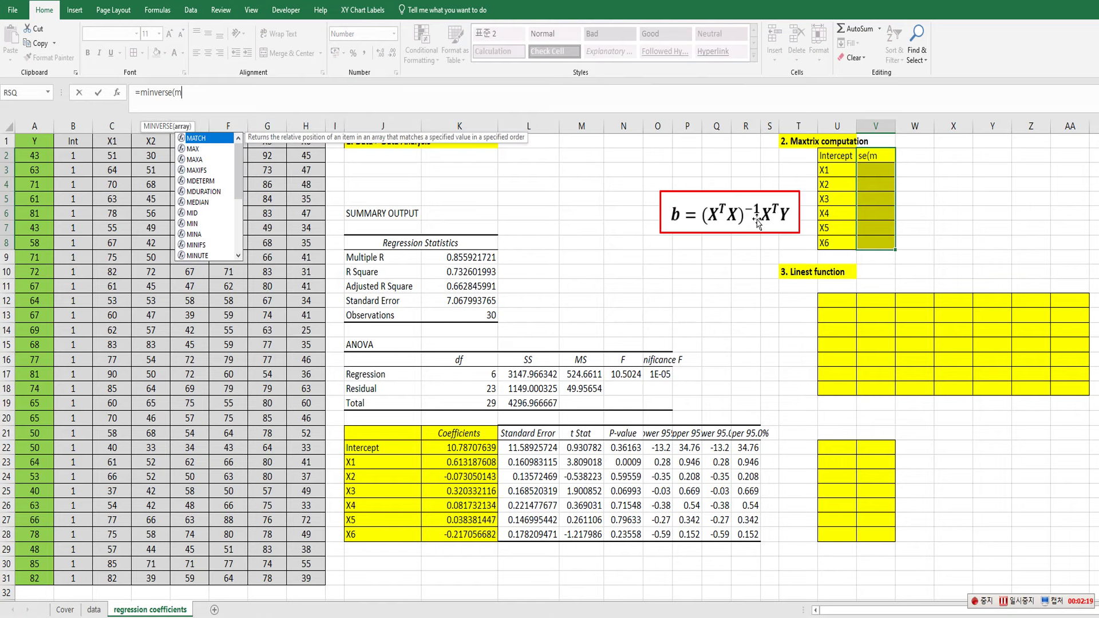
{"action": "type", "text": "mult("}
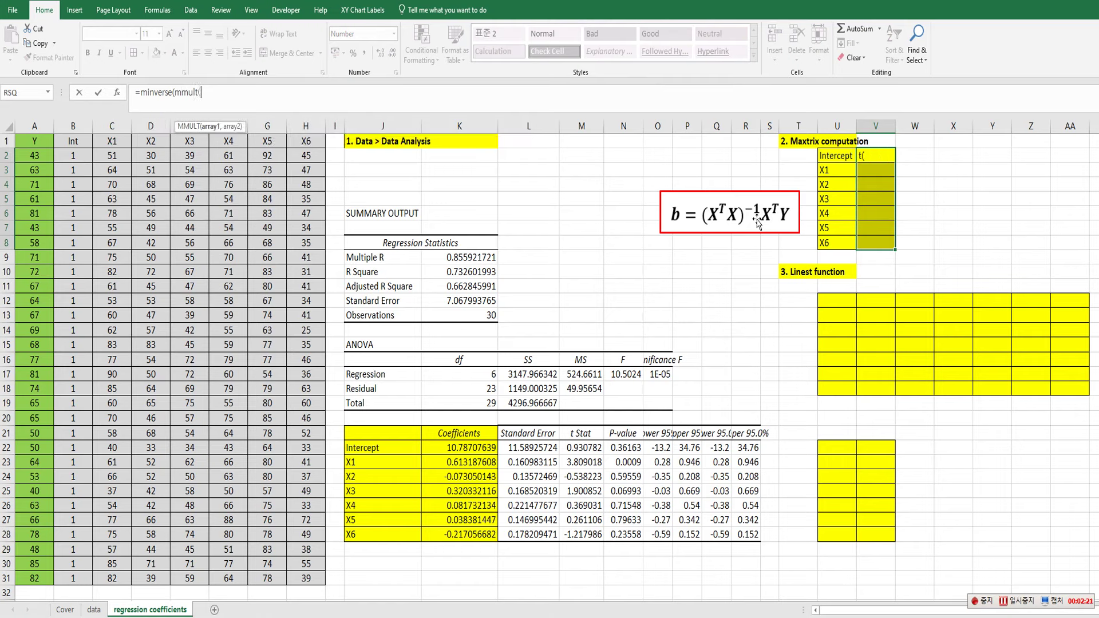
{"action": "type", "text": "transpose"}
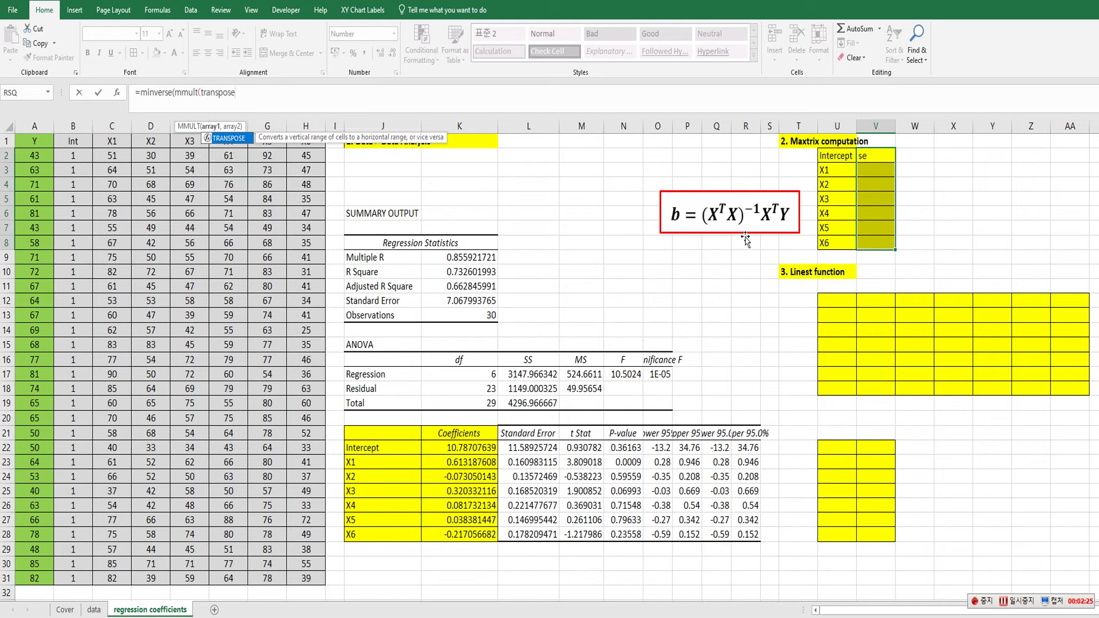
{"action": "type", "text": "(X),X"}
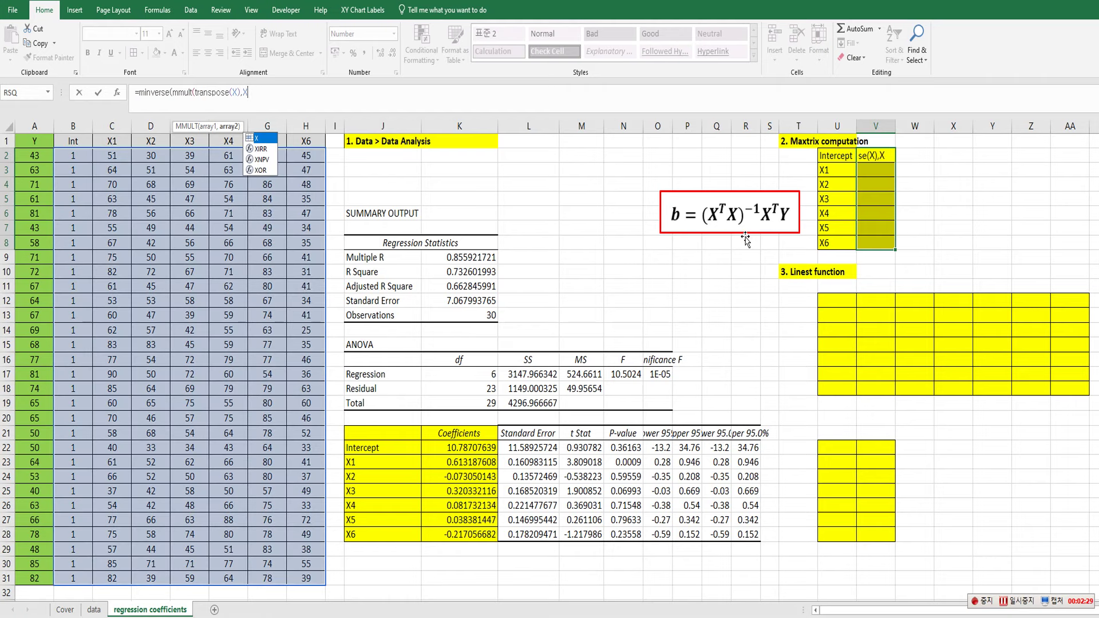
{"action": "type", "text": "))"}
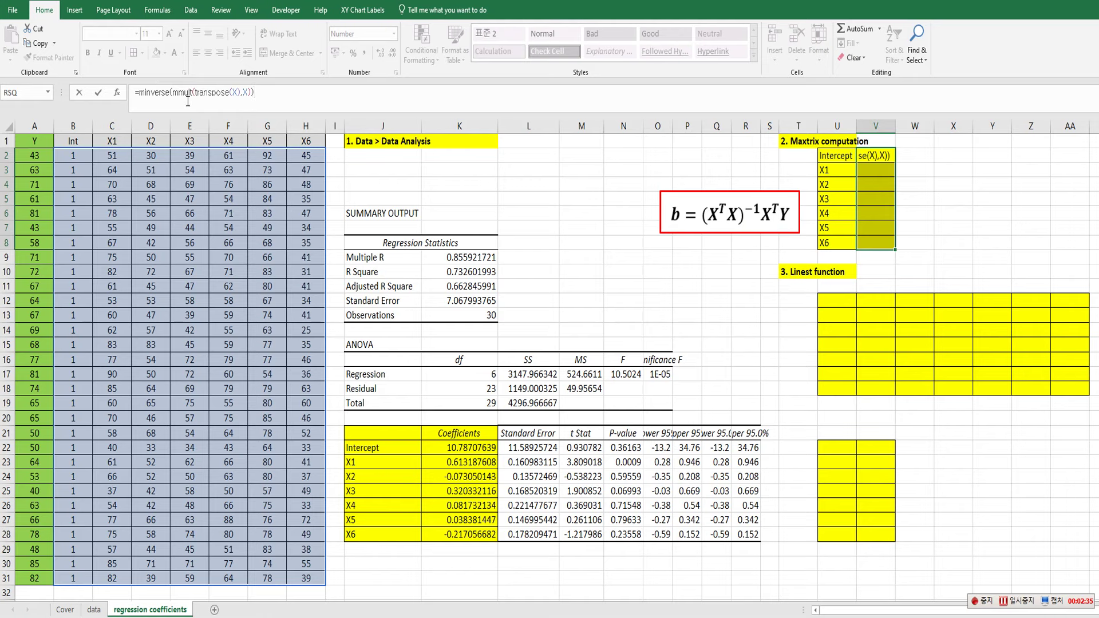
{"action": "key", "text": "Home"}
{"action": "key", "text": "Right"}
{"action": "type", "text": "mmult("}
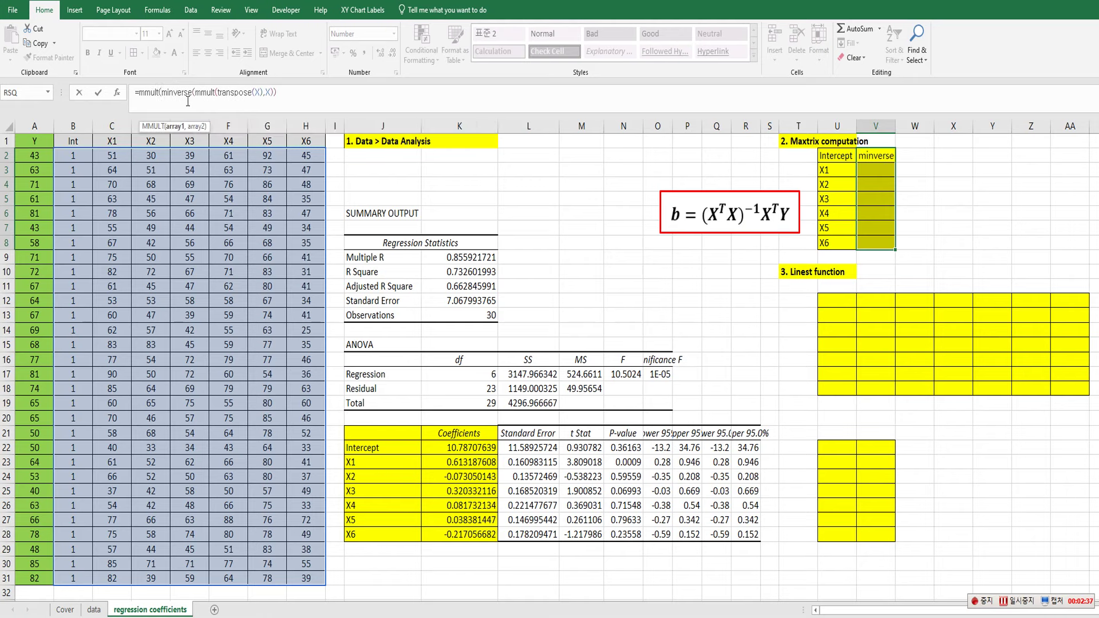
{"action": "left_click", "coordinate": [293, 90]}
{"action": "type", "text": ",trans"}
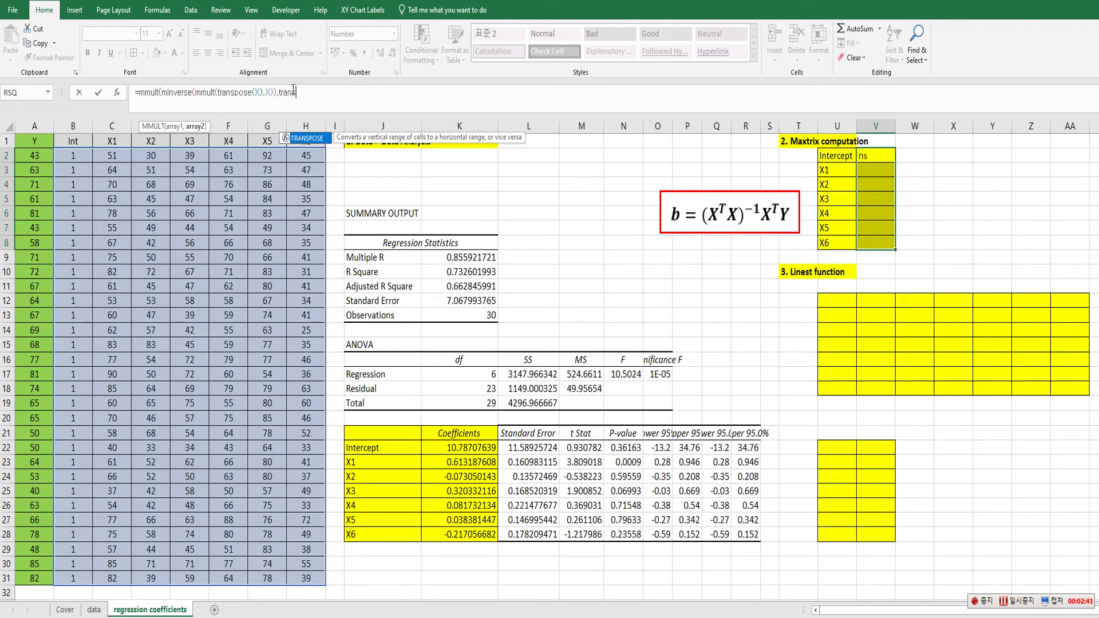
{"action": "type", "text": "pose(X"}
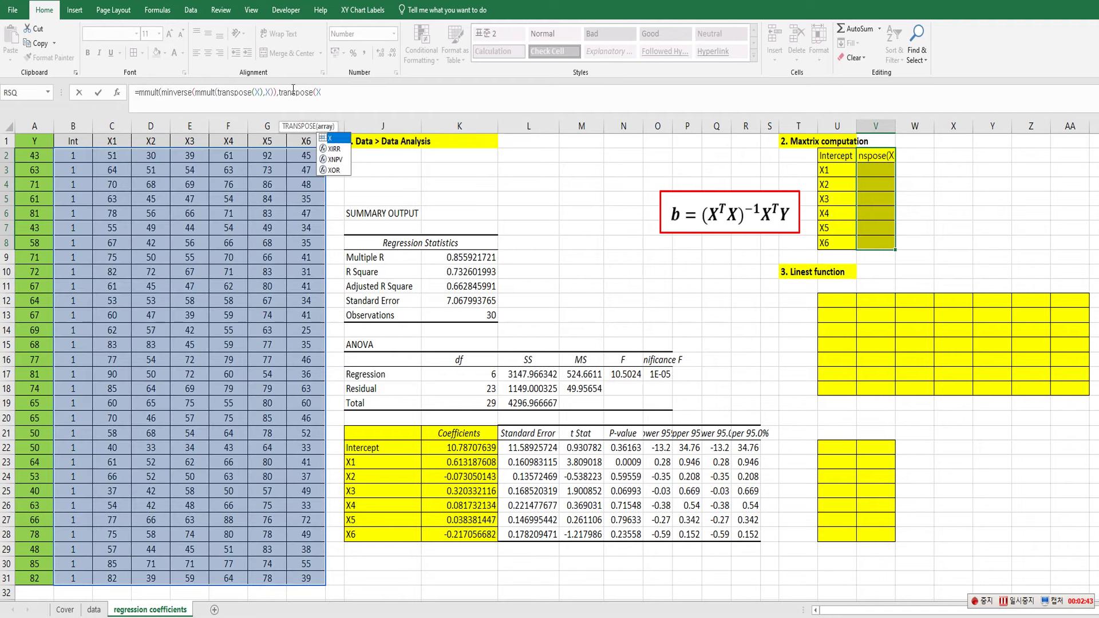
{"action": "type", "text": "))"}
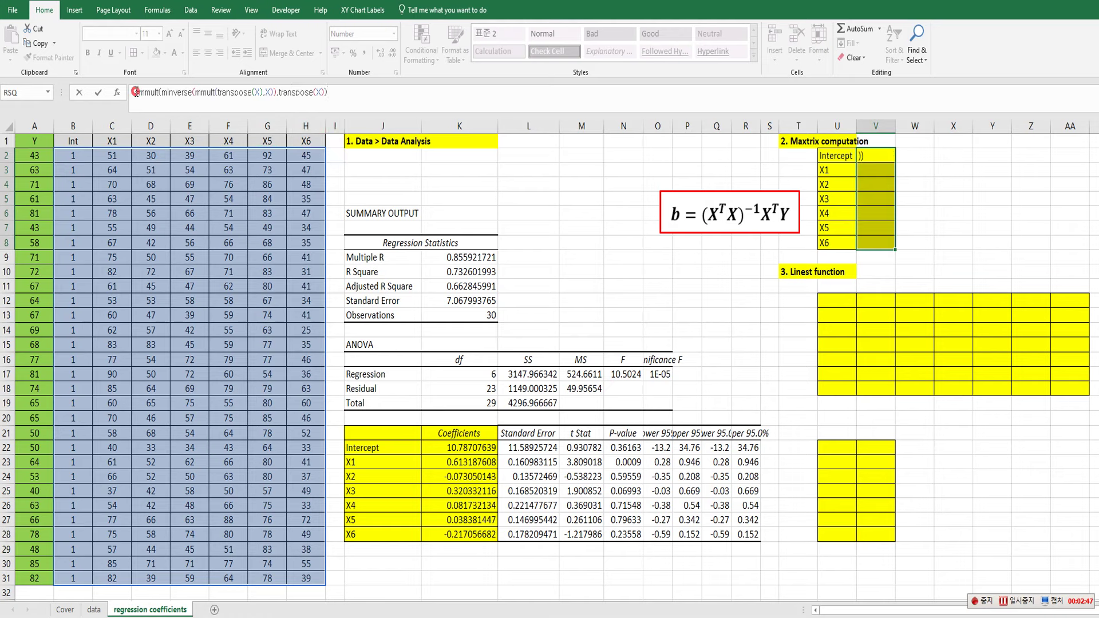
{"action": "left_click", "coordinate": [136, 92]}
{"action": "type", "text": "mm"}
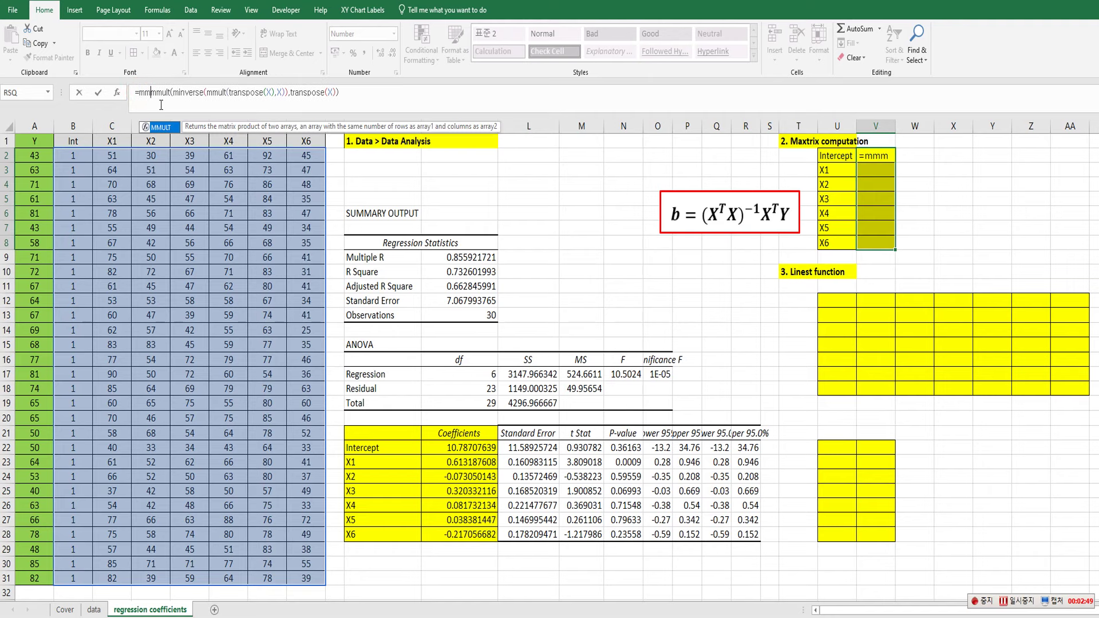
{"action": "type", "text": "ult("}
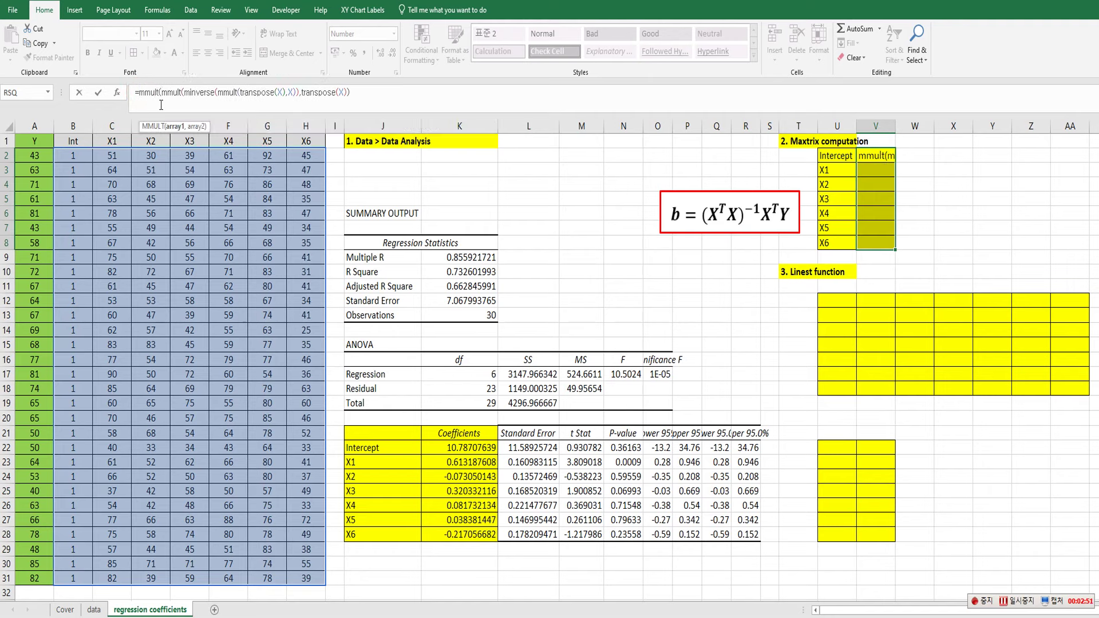
{"action": "left_click", "coordinate": [379, 98]}
{"action": "type", "text": ",Y)"}
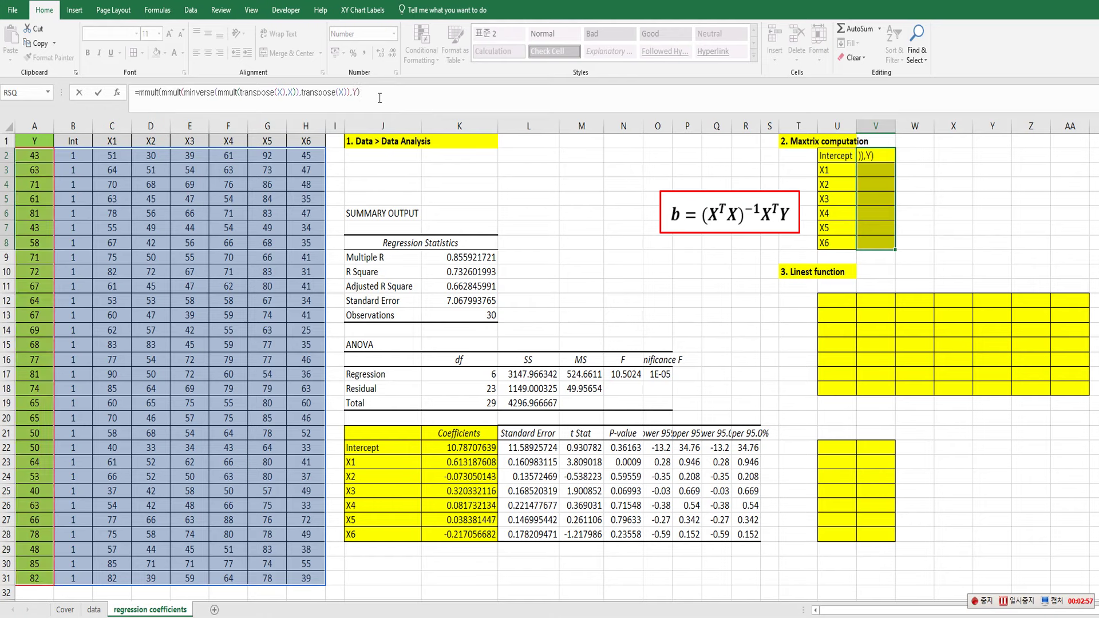
{"action": "key", "text": "ctrl+shift+Return"}
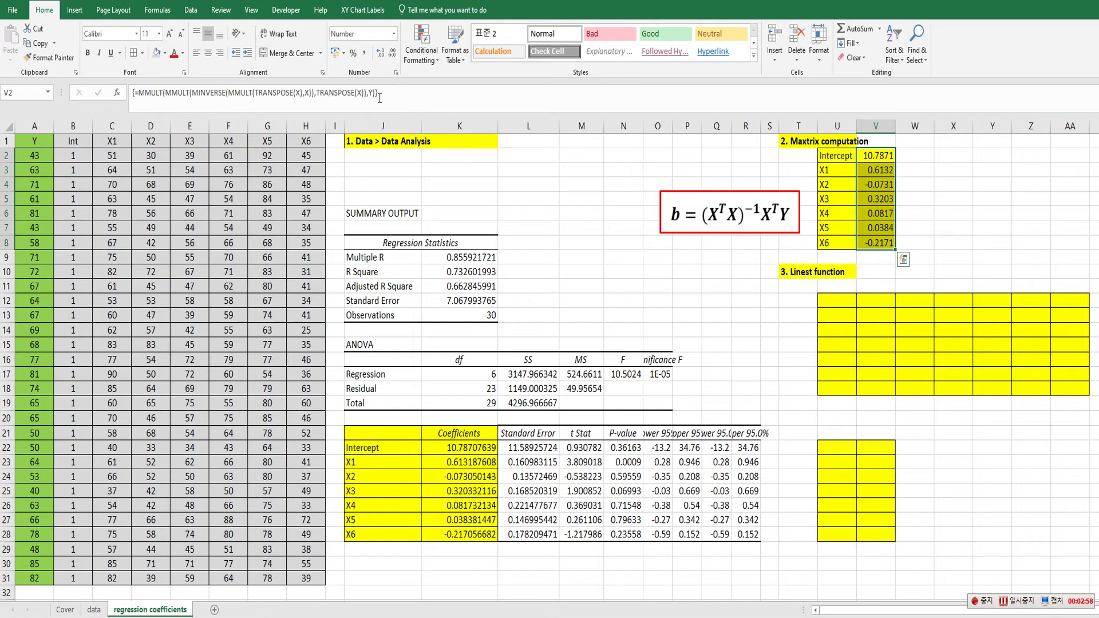
Compare the matrix coefficients in V2:V8 with the Data Analysis coefficients in K22:K28
{"action": "left_click", "coordinate": [883, 187]}
{"action": "left_click_drag", "start_coordinate": [884, 155], "coordinate": [885, 243]}
{"action": "left_click_drag", "start_coordinate": [456, 447], "coordinate": [456, 535]}
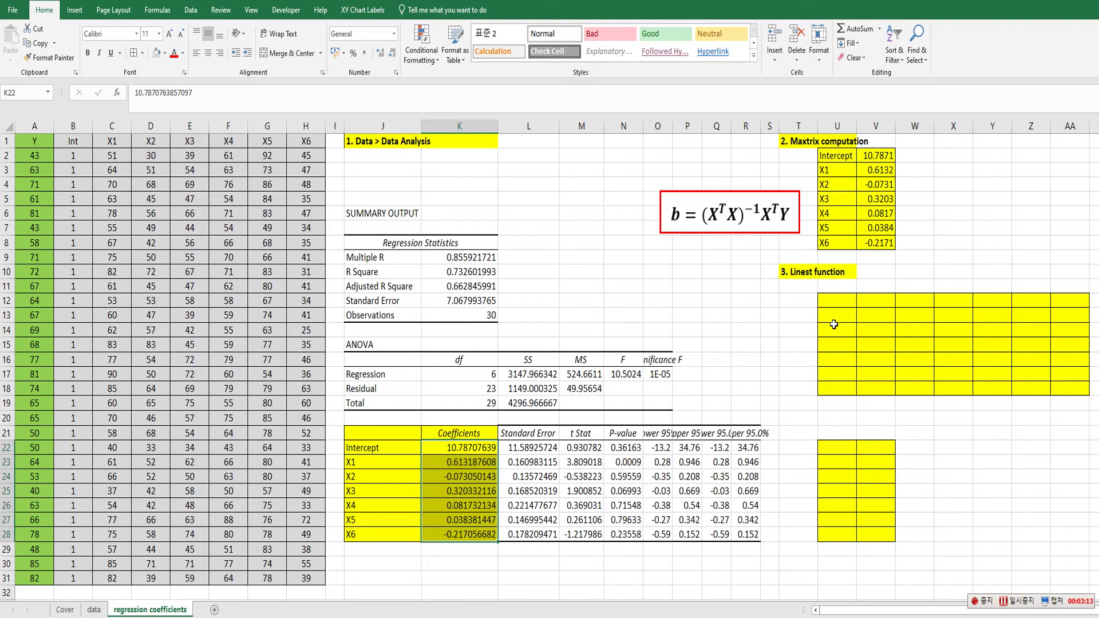
In U12:AA18, type =LINEST(A2:A31,C2:H31,true,true)
{"action": "left_click_drag", "start_coordinate": [840, 306], "coordinate": [1050, 380]}
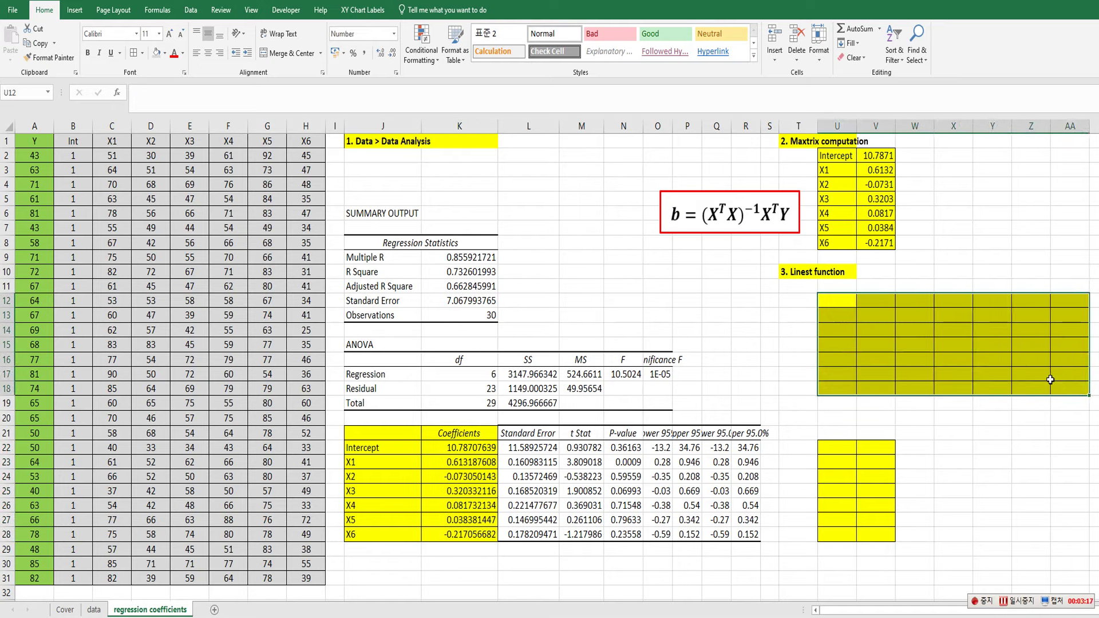
{"action": "type", "text": "=lin"}
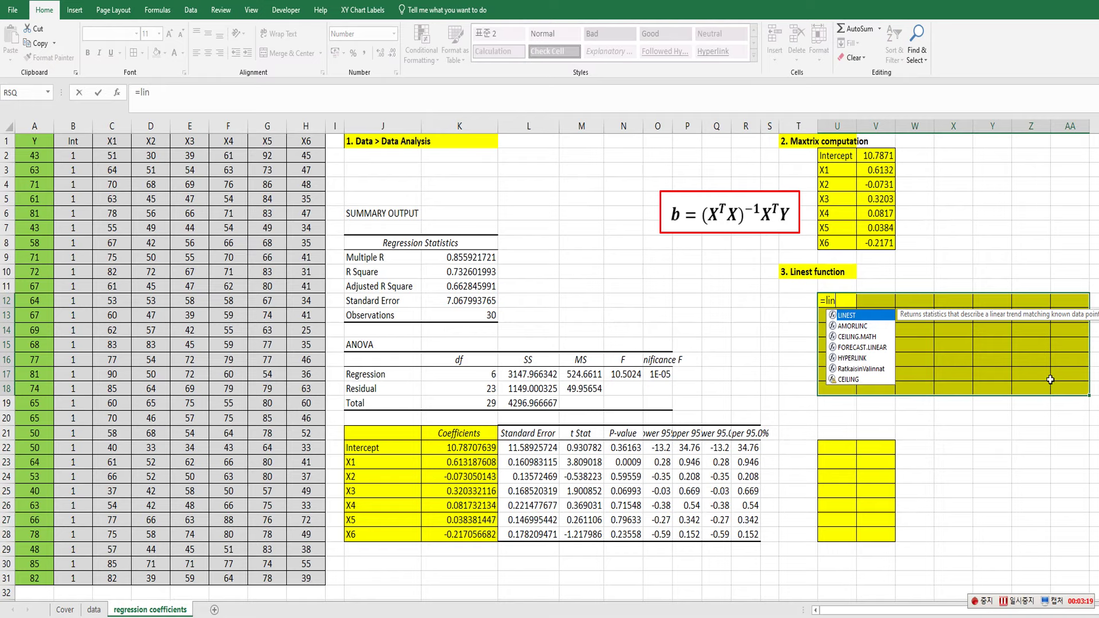
{"action": "type", "text": "est("}
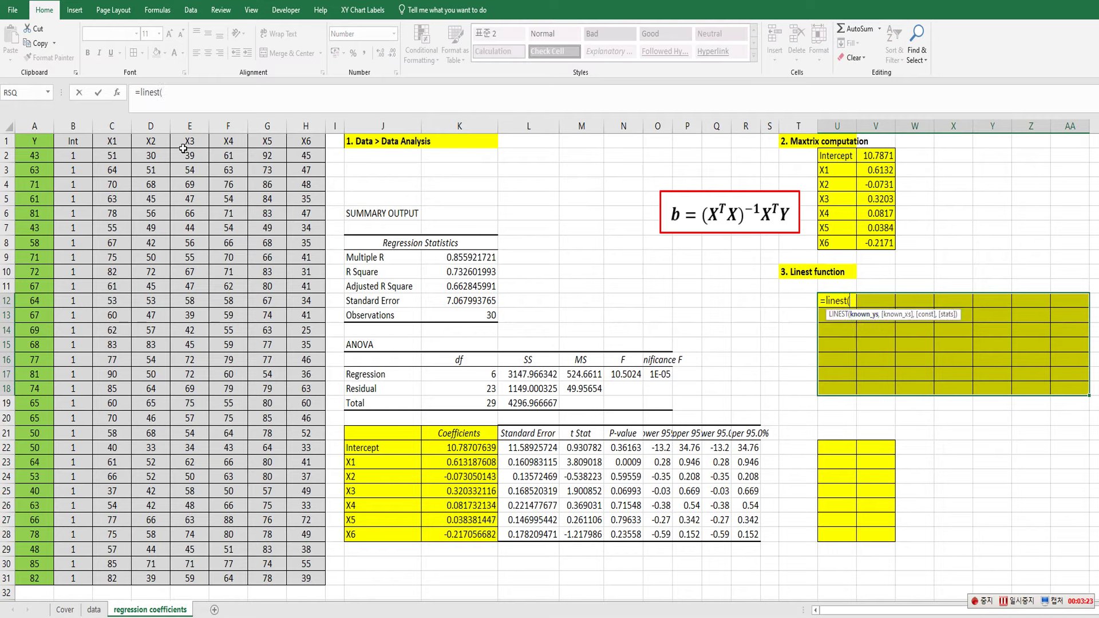
{"action": "left_click", "coordinate": [26, 157]}
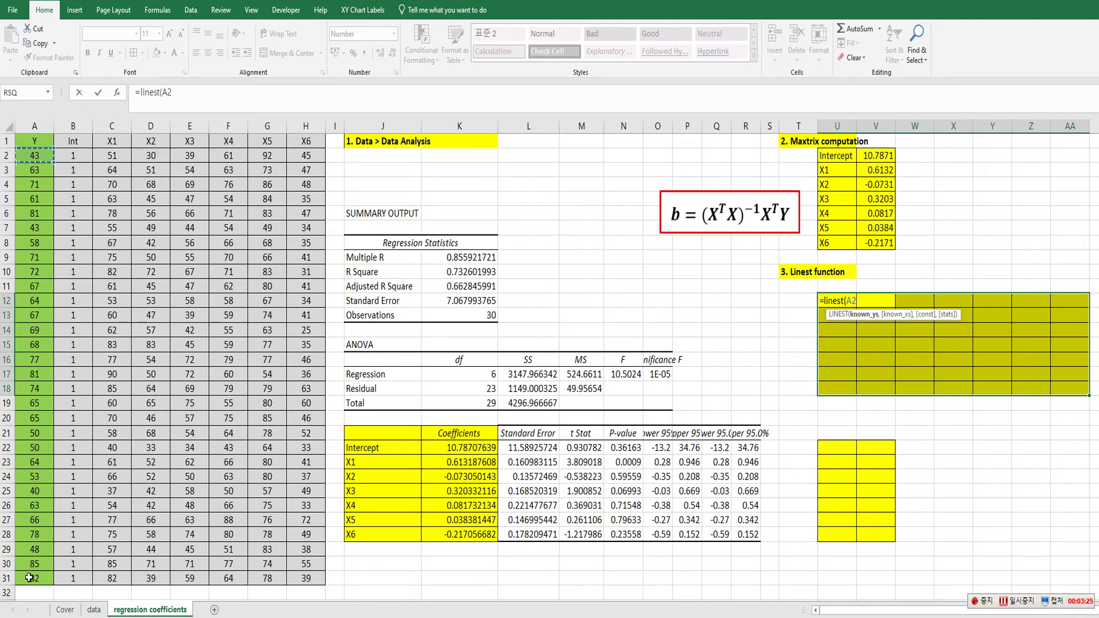
{"action": "left_click", "coordinate": [29, 575], "text": "shift"}
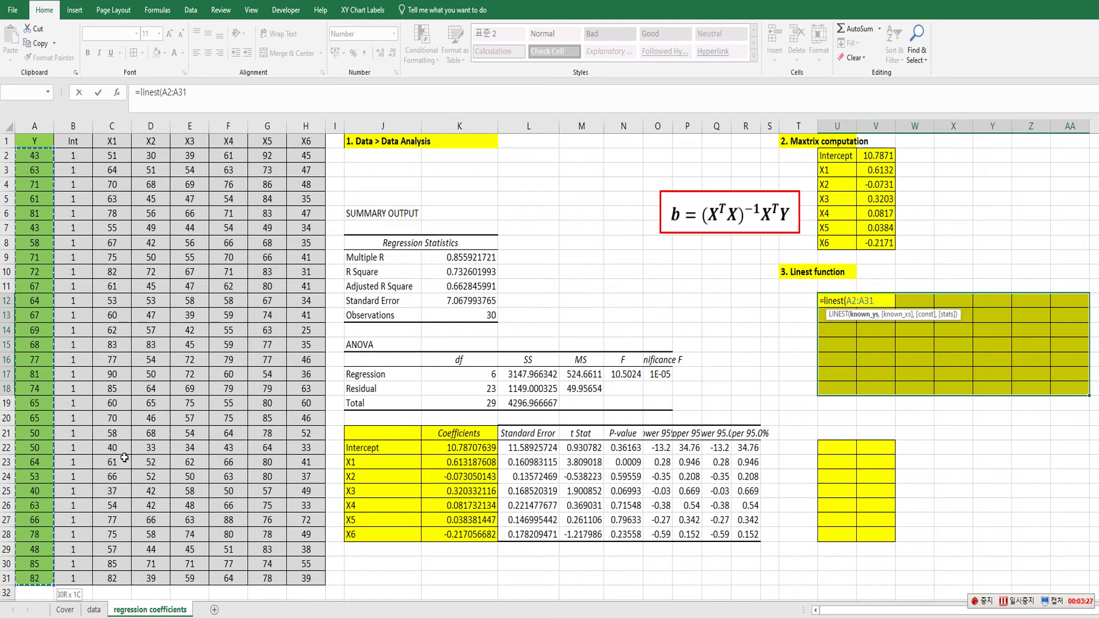
{"action": "type", "text": ","}
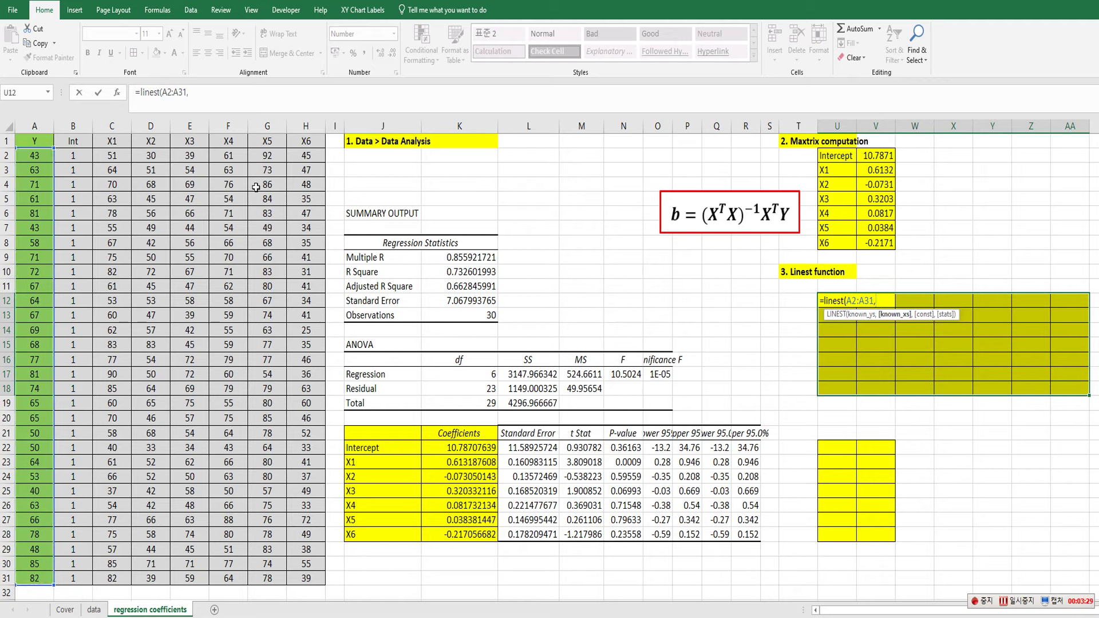
{"action": "left_click", "coordinate": [106, 156]}
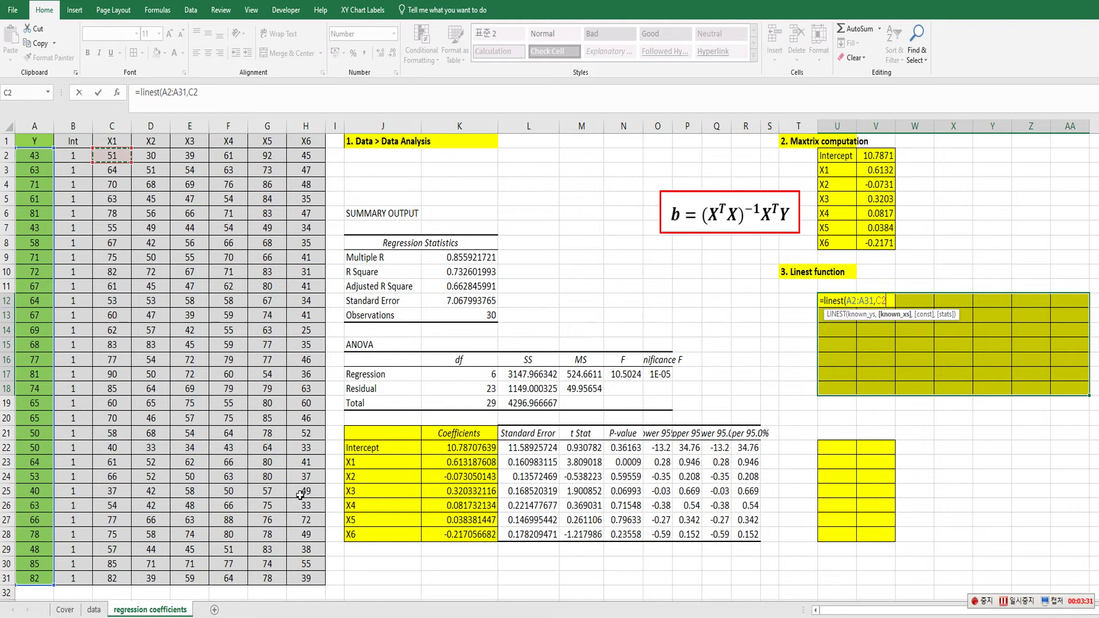
{"action": "left_click", "coordinate": [308, 575], "text": "shift"}
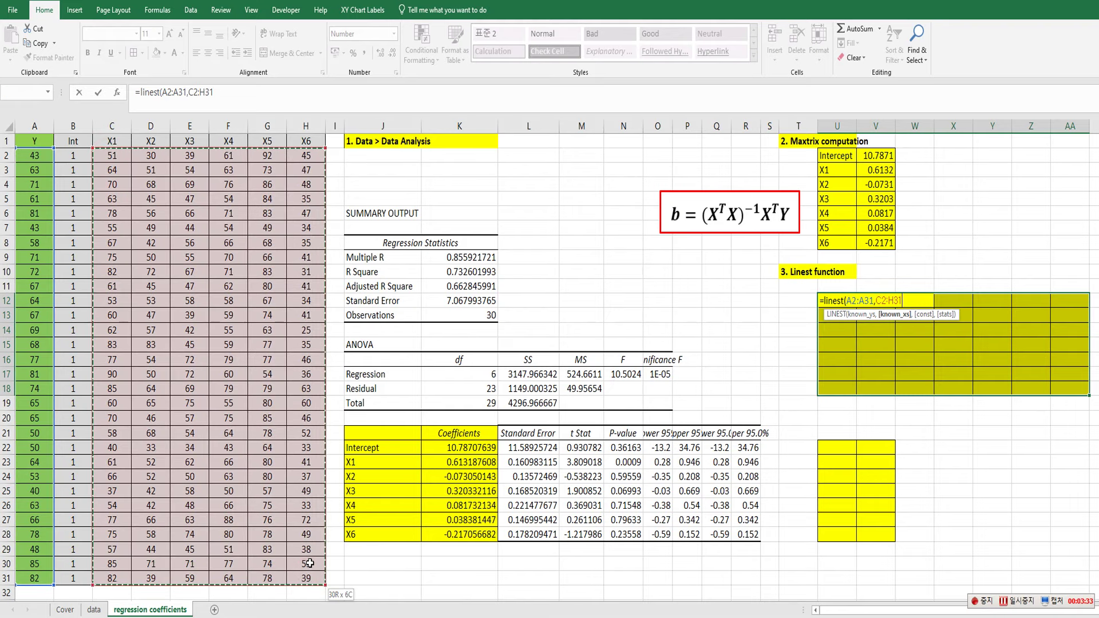
{"action": "type", "text": ","}
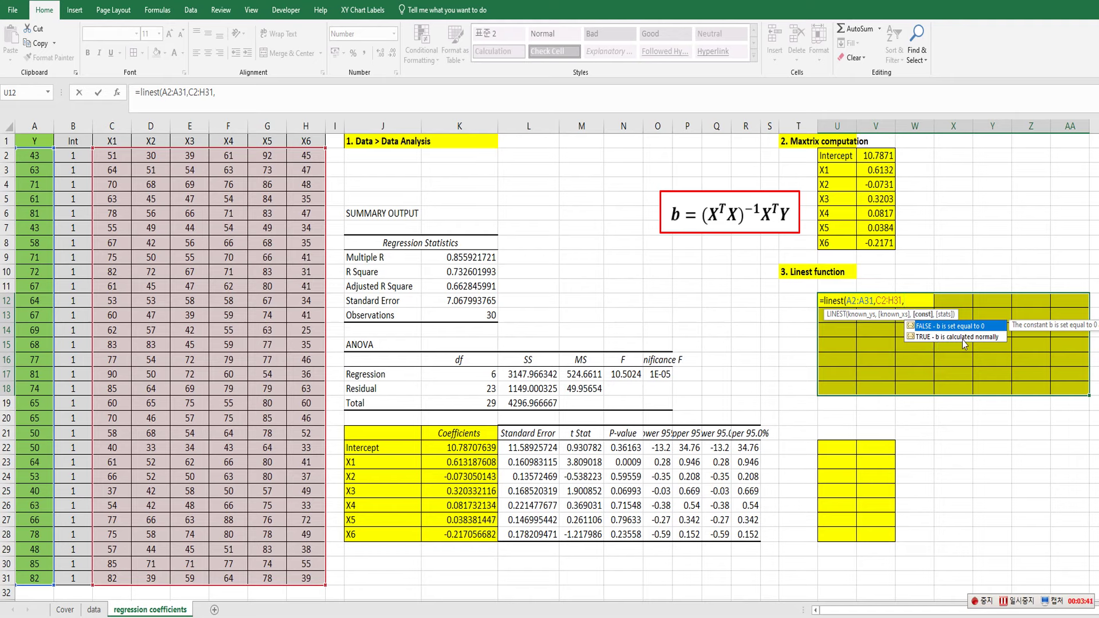
{"action": "type", "text": "true,"}
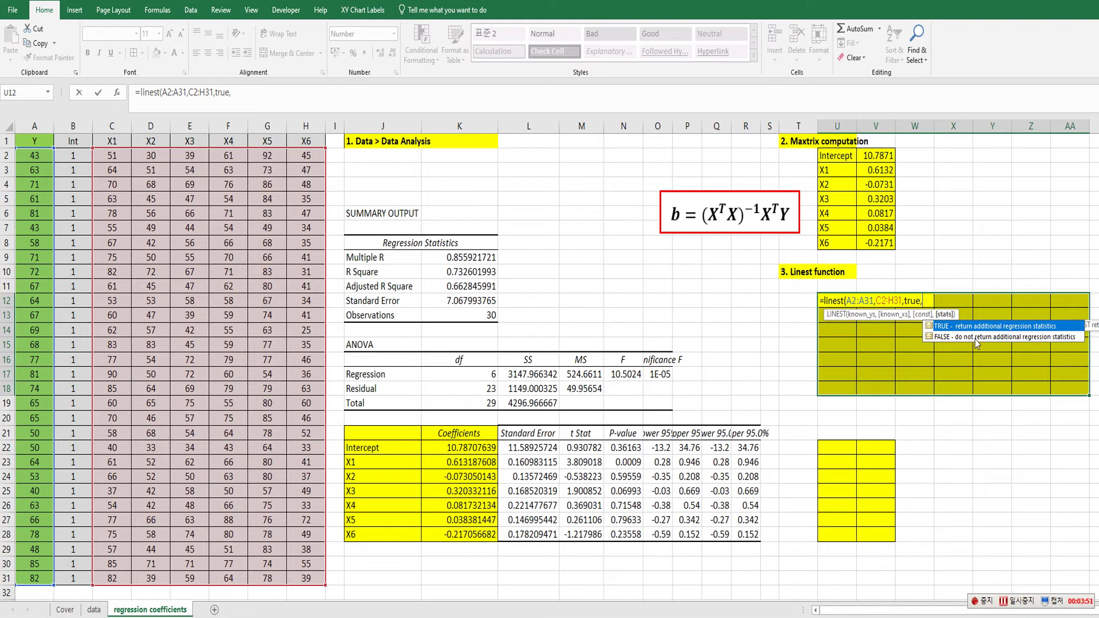
{"action": "type", "text": "true"}
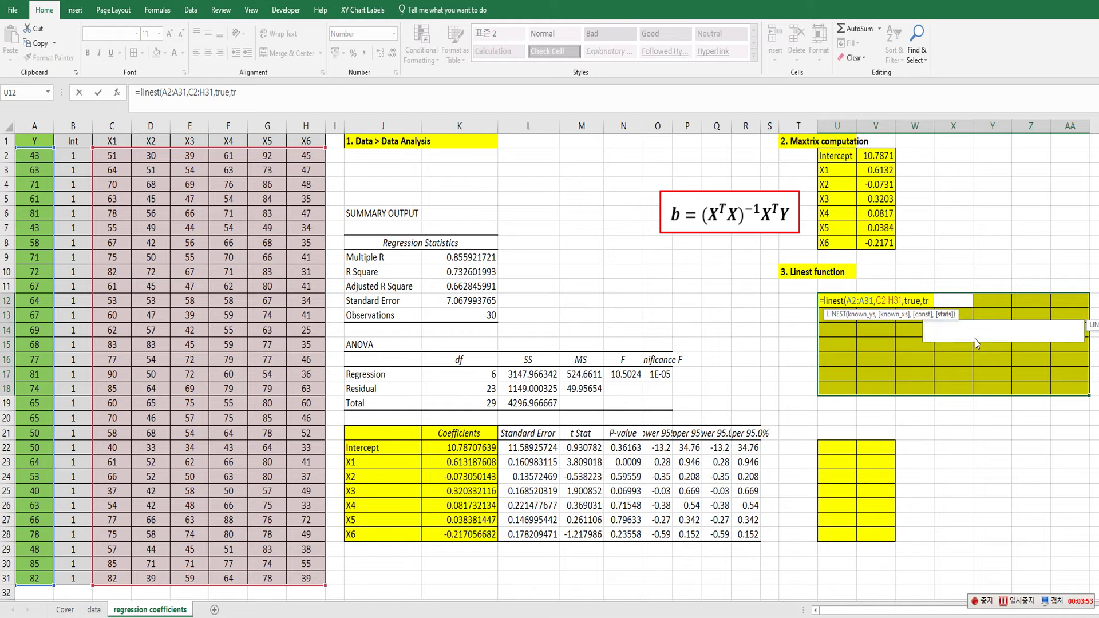
{"action": "type", "text": ")"}
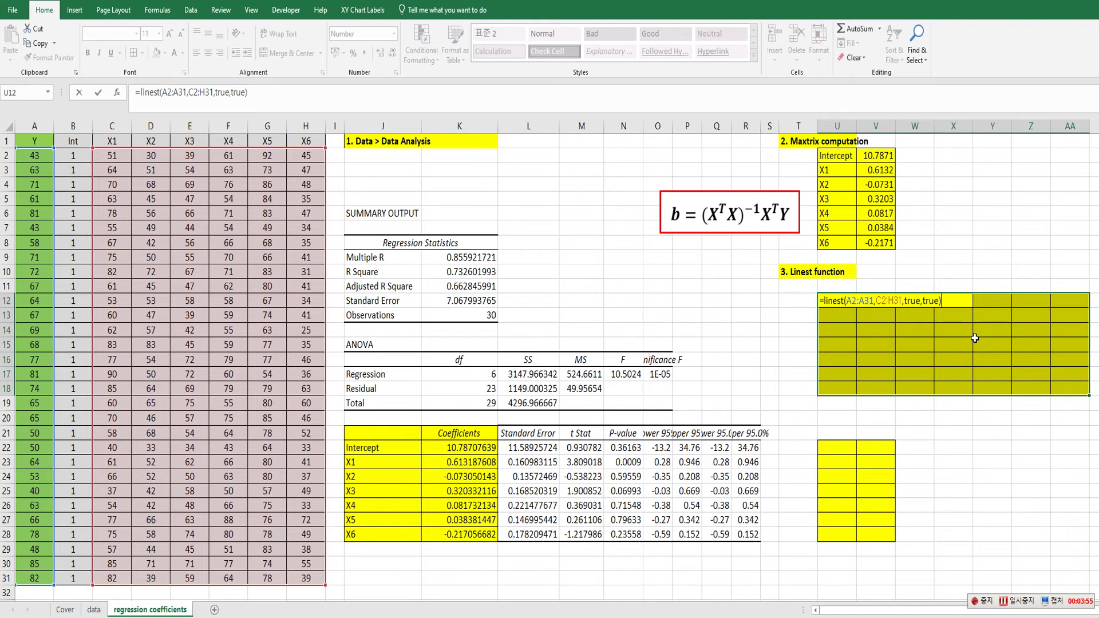
Enter LINEST as an array formula in U12:AA18 and label T12:T14 'coefficient', 'std.error', 'r sq / std.error'
{"action": "key", "text": "ctrl+shift+Return"}
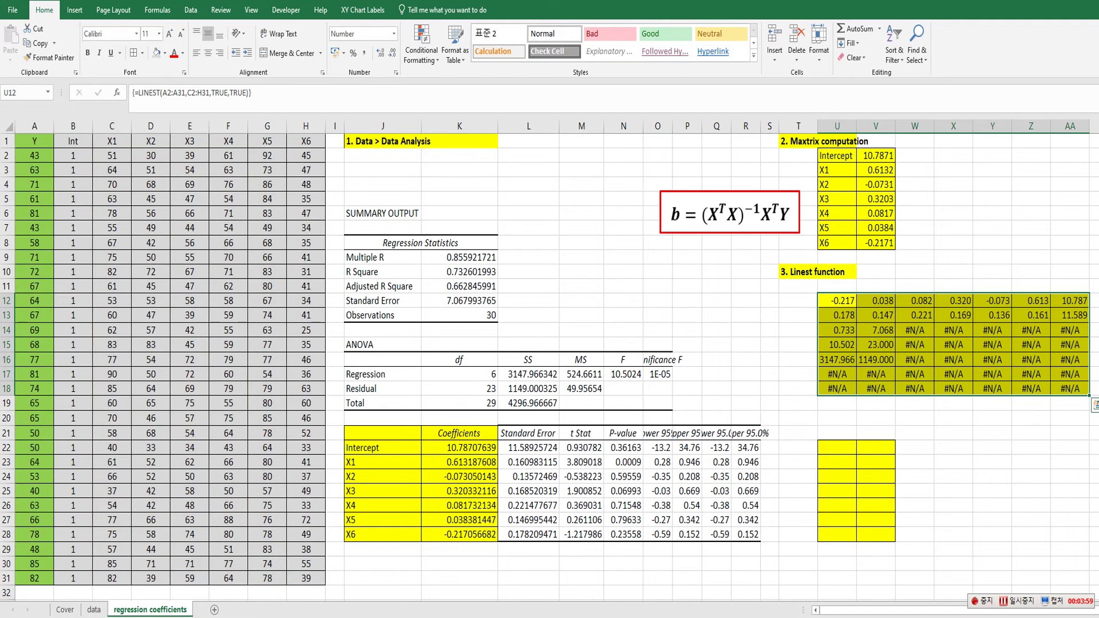
{"action": "left_click", "coordinate": [797, 326]}
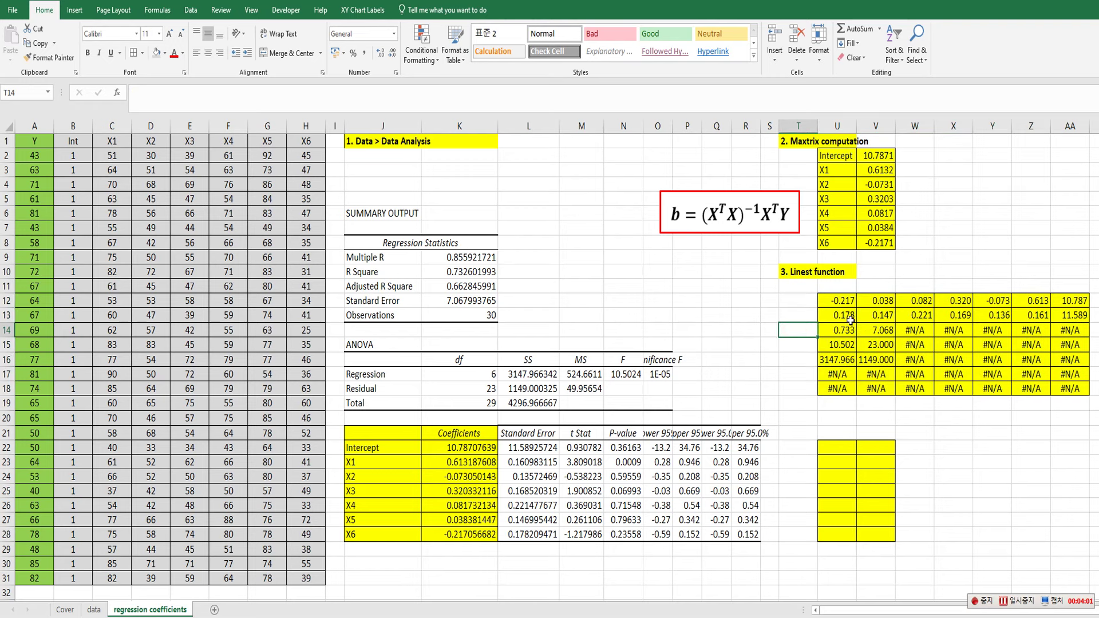
{"action": "left_click", "coordinate": [804, 300]}
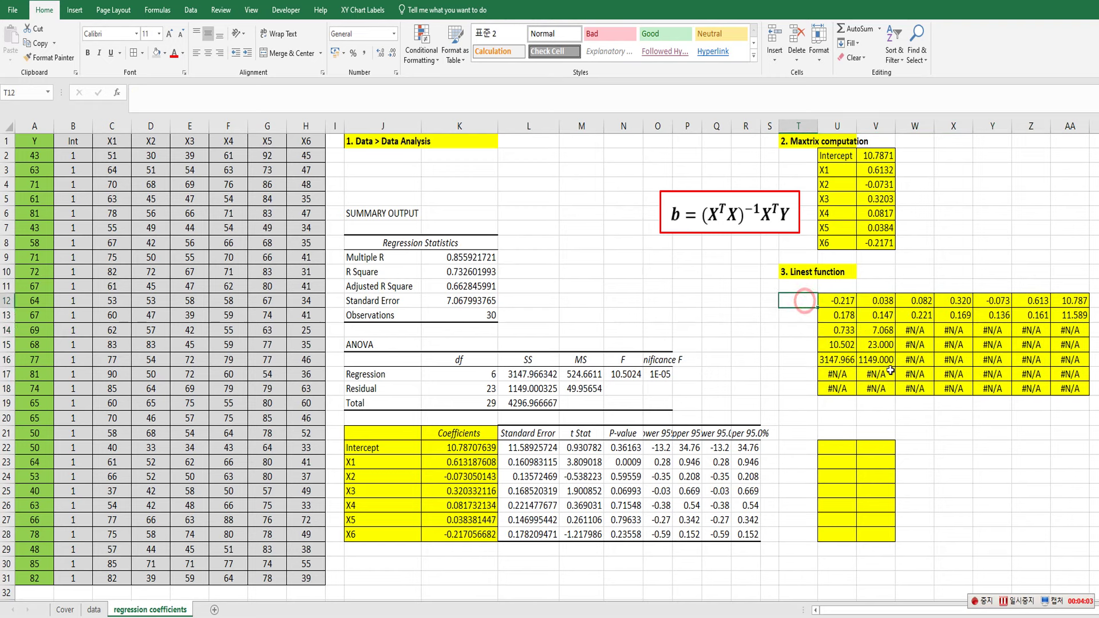
{"action": "type", "text": "coe"}
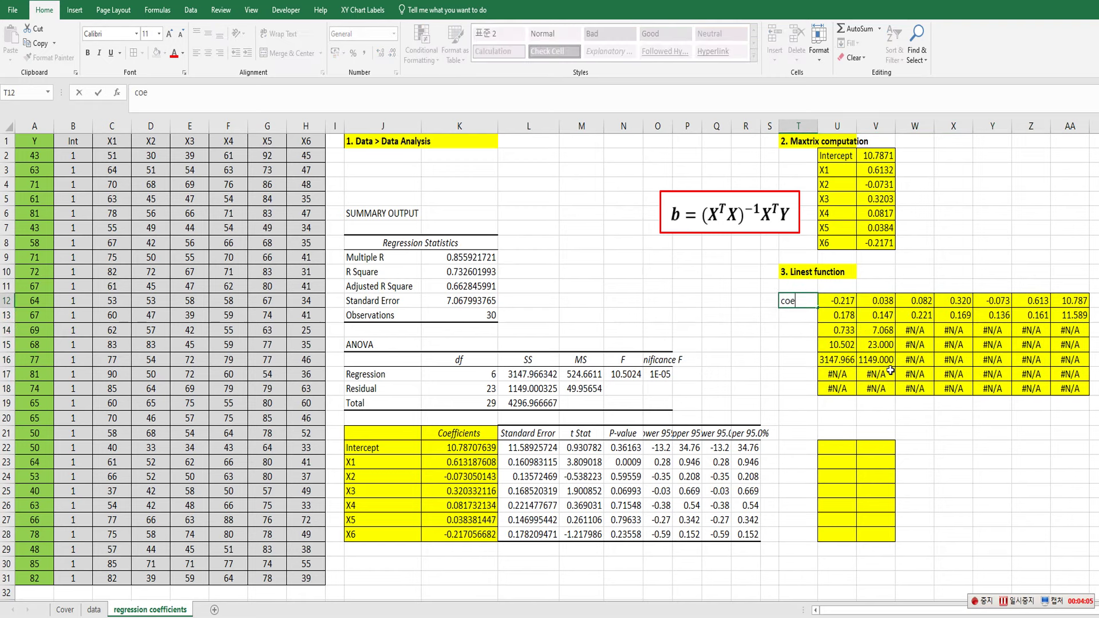
{"action": "type", "text": "fficients"}
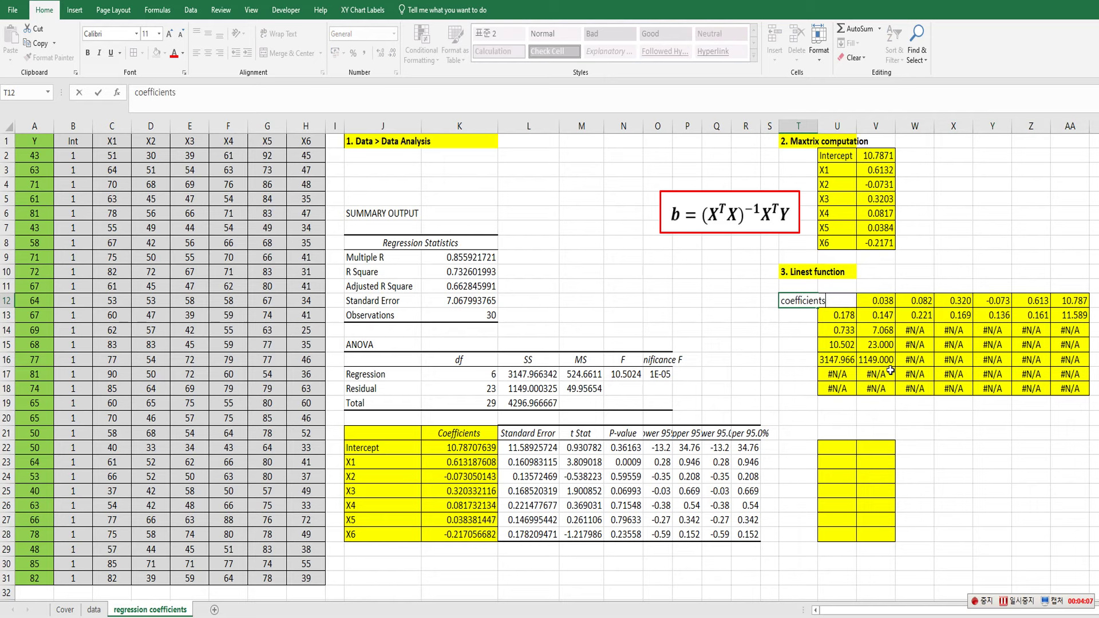
{"action": "key", "text": "Return"}
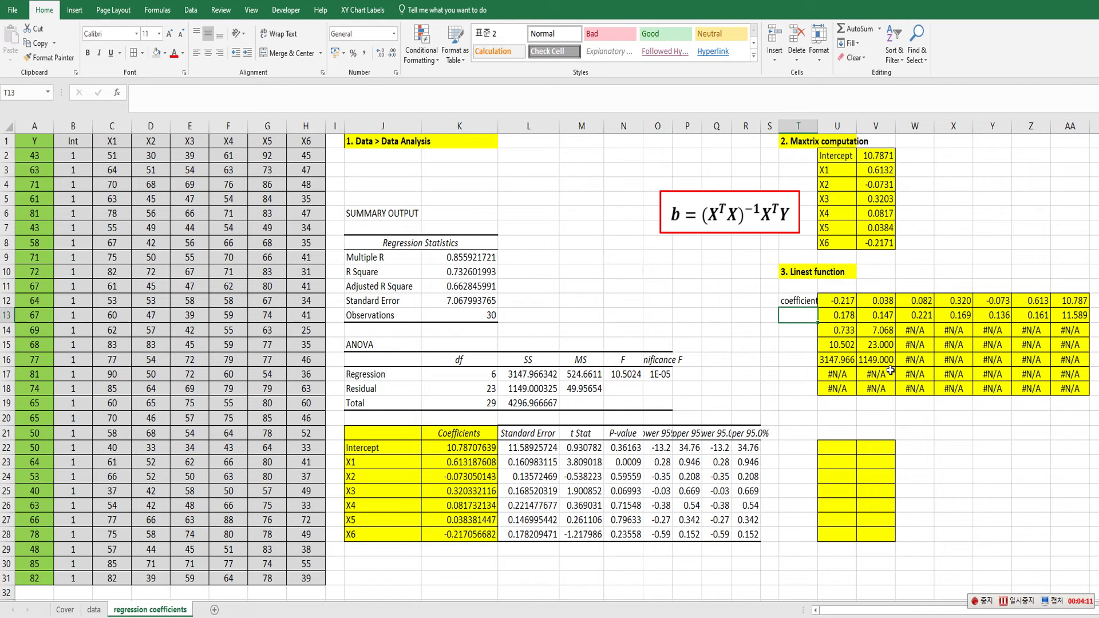
{"action": "type", "text": "std.error"}
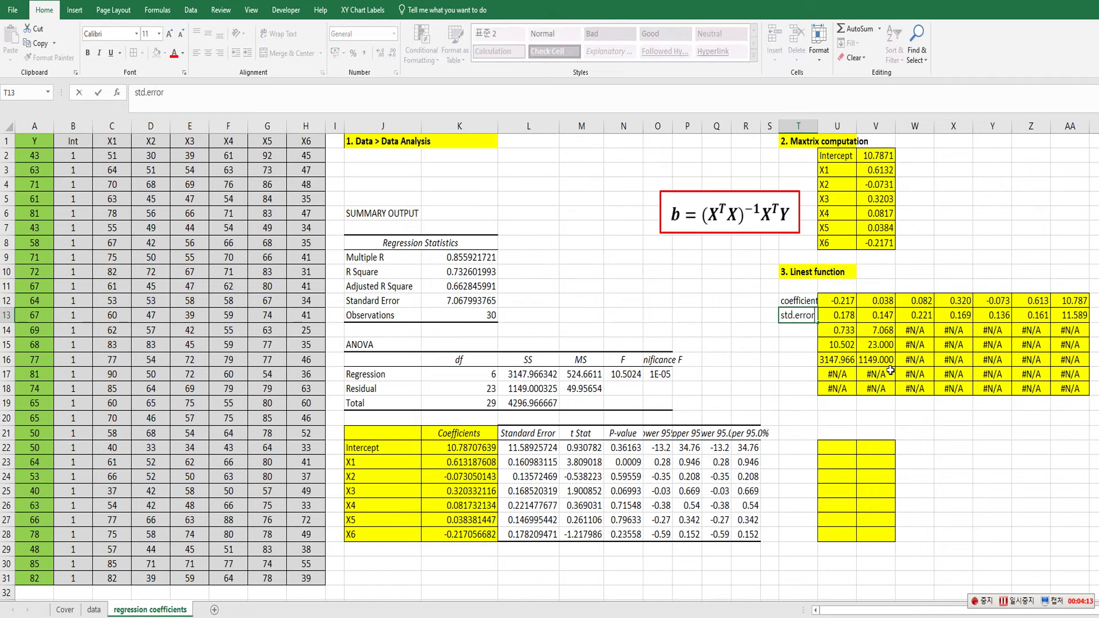
{"action": "key", "text": "Return"}
{"action": "key", "text": "Right"}
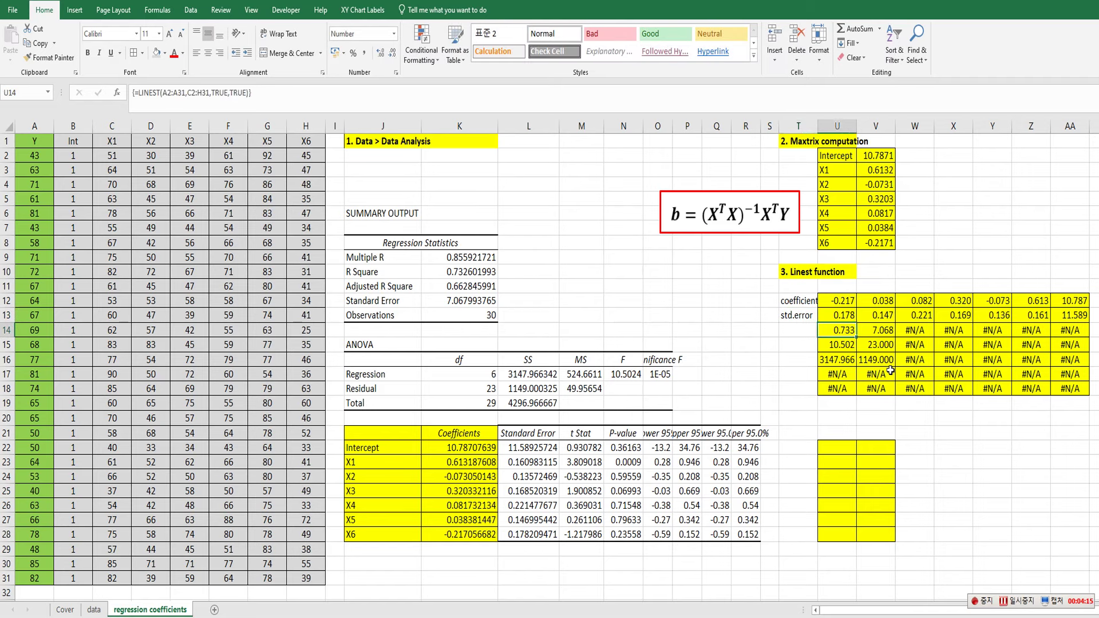
{"action": "key", "text": "Left"}
{"action": "type", "text": "r sq / std.error"}
{"action": "left_click", "coordinate": [868, 359]}
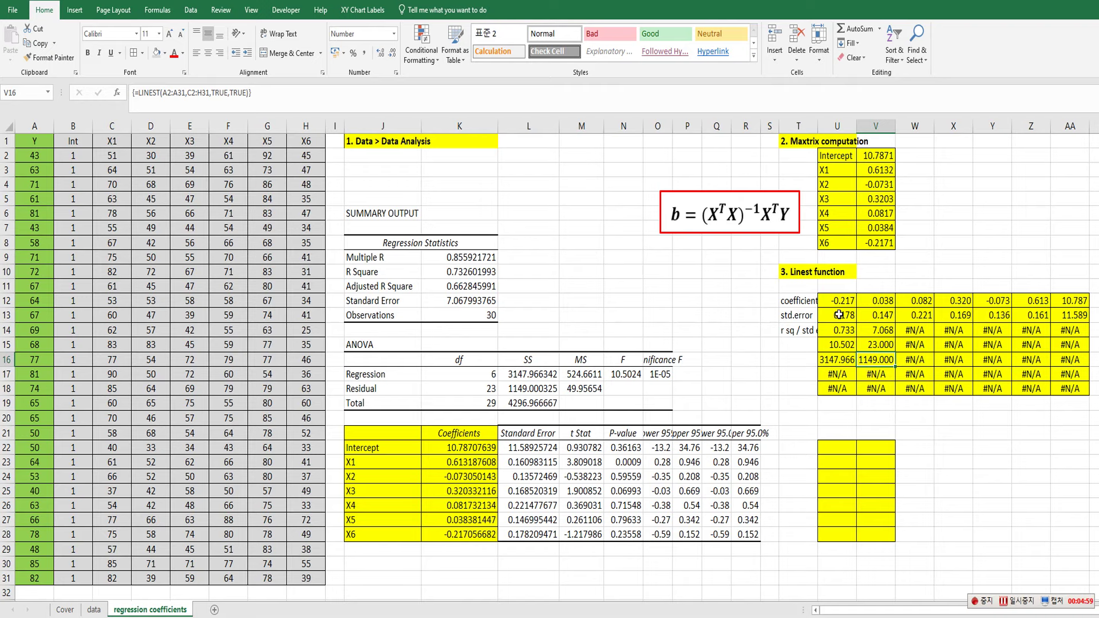
Review the LINEST output's coefficient row 12 and statistics rows U13:AA18
{"action": "left_click_drag", "start_coordinate": [835, 300], "coordinate": [1060, 305]}
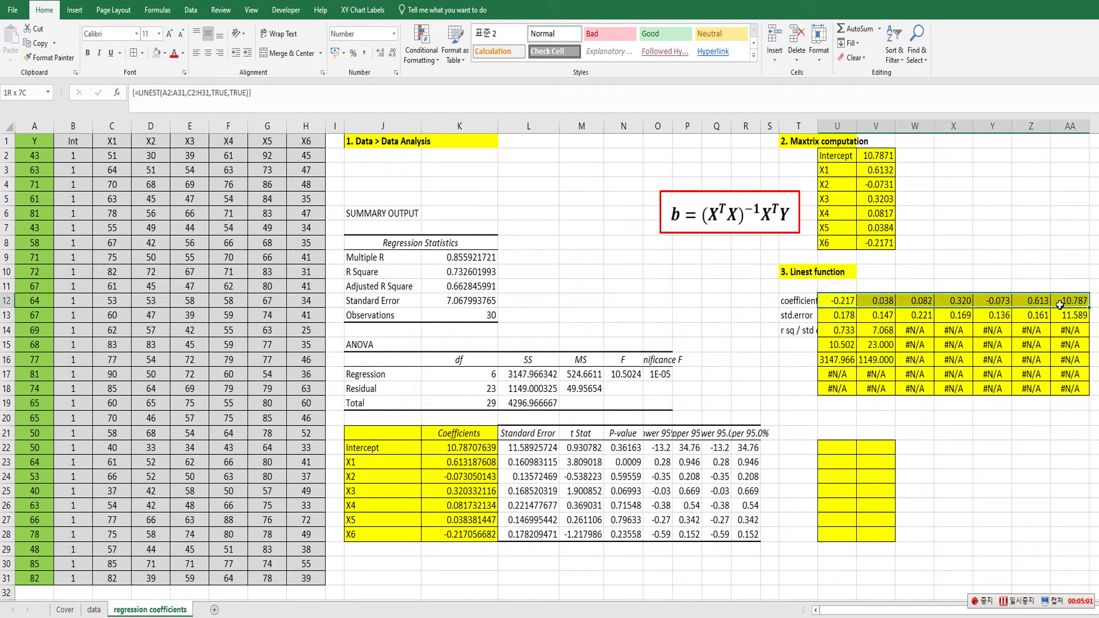
{"action": "left_click", "coordinate": [991, 447]}
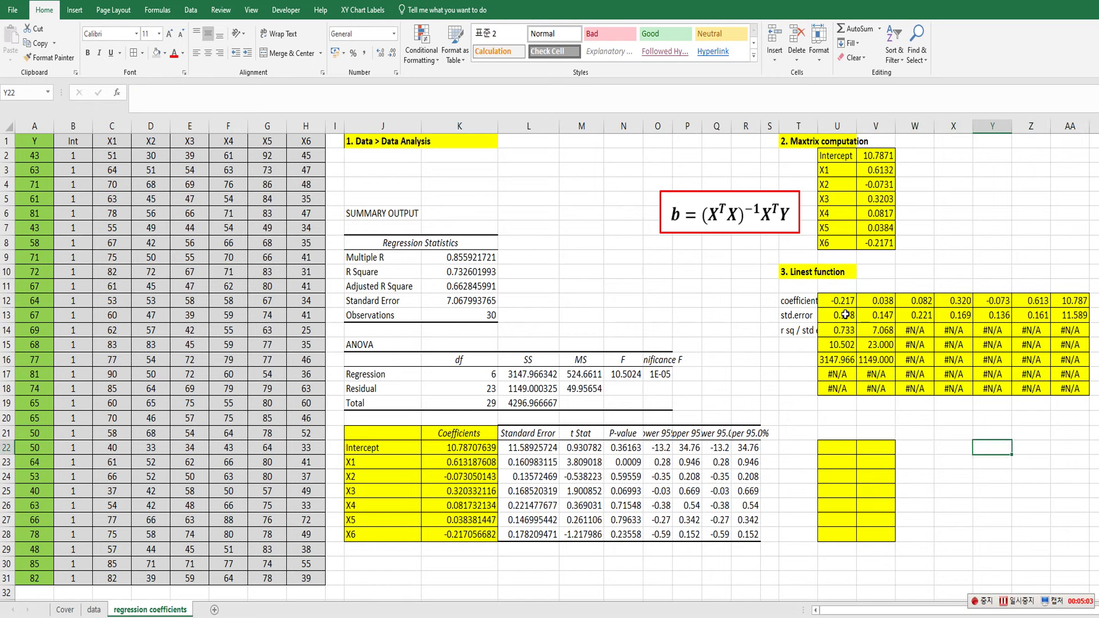
{"action": "left_click_drag", "start_coordinate": [845, 314], "coordinate": [1058, 389]}
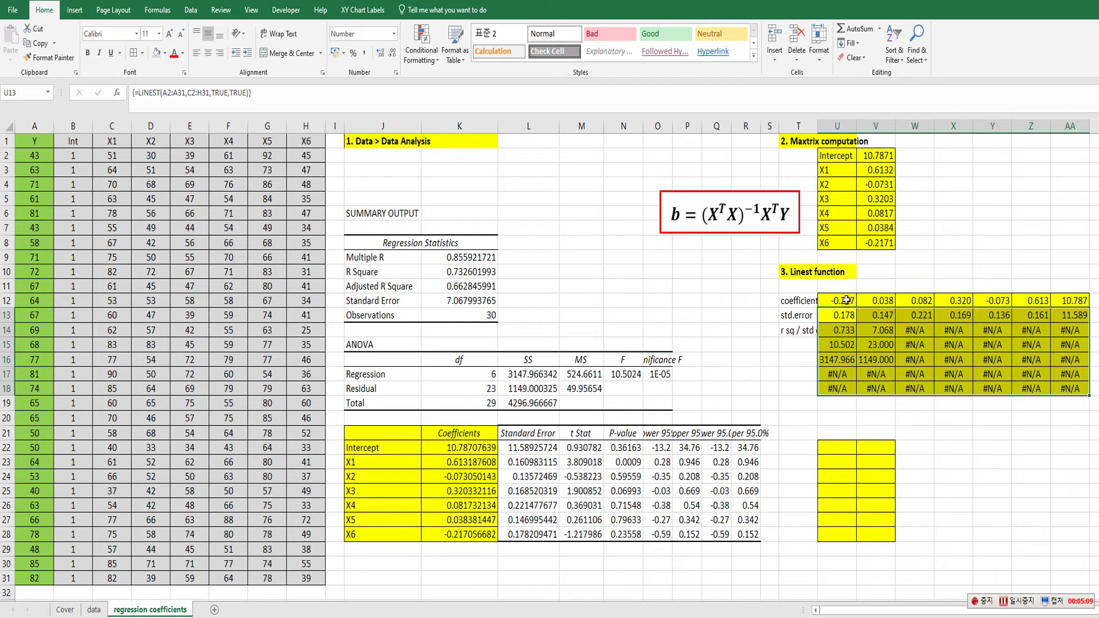
{"action": "left_click_drag", "start_coordinate": [846, 300], "coordinate": [1069, 302]}
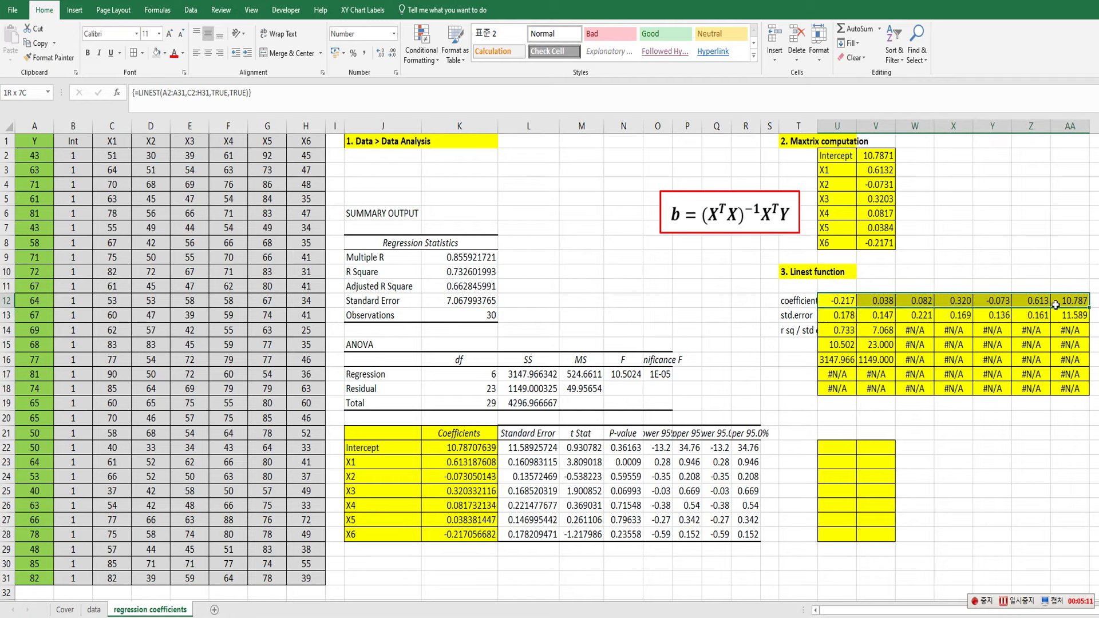
Enter the position numbers 7, 6, 5, 4, 3, 2, 1 down U22:U28
{"action": "left_click", "coordinate": [842, 441]}
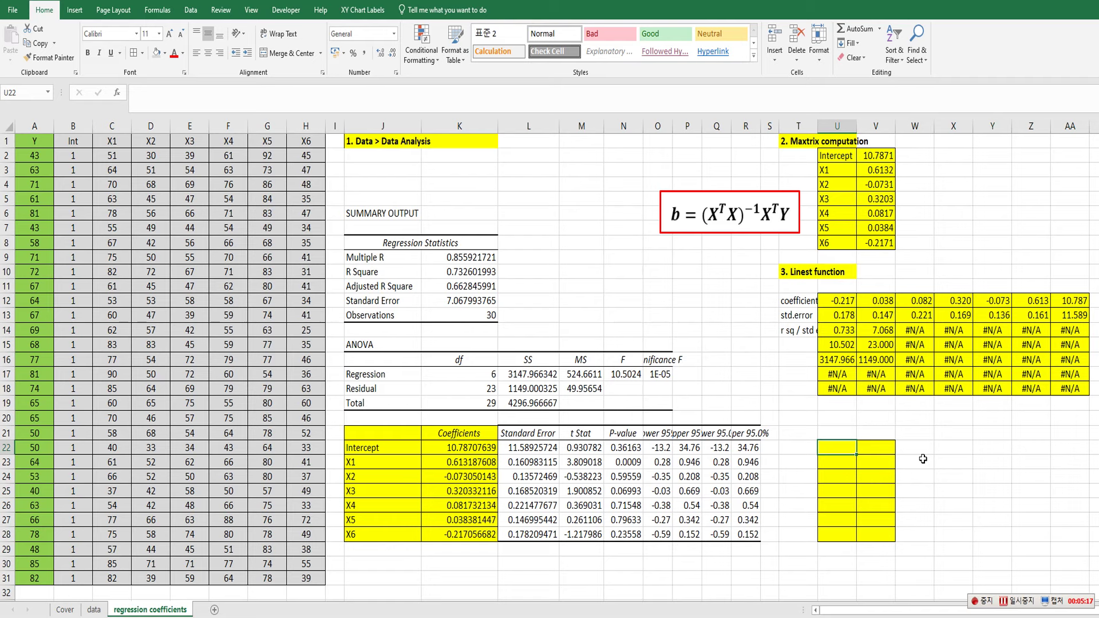
{"action": "type", "text": "7"}
{"action": "key", "text": "Return"}
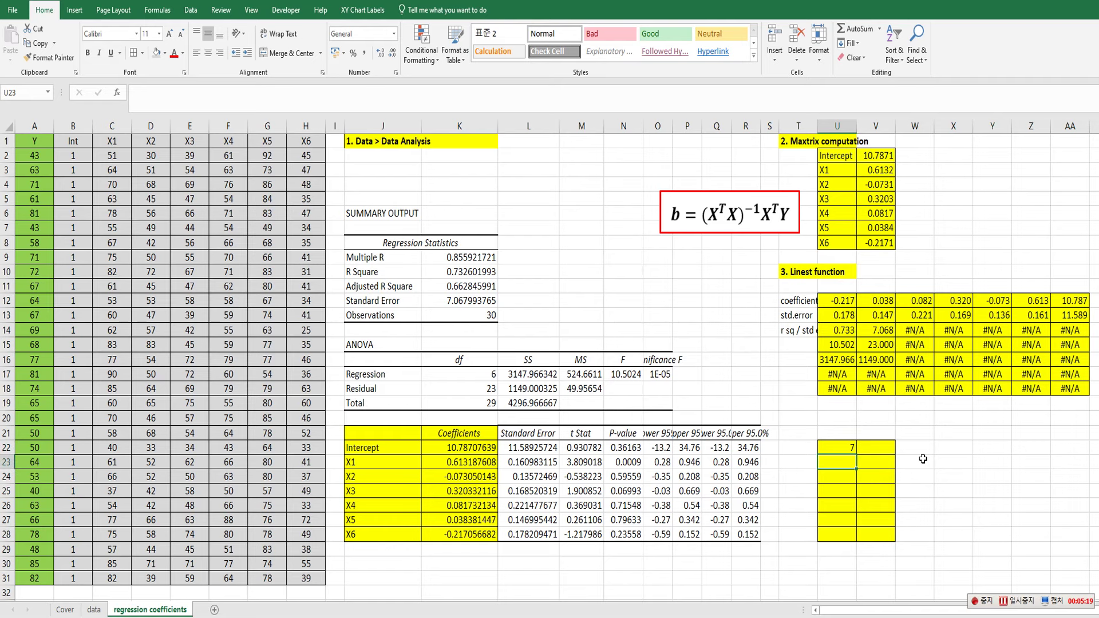
{"action": "type", "text": "6"}
{"action": "key", "text": "Return"}
{"action": "type", "text": "5"}
{"action": "key", "text": "Return"}
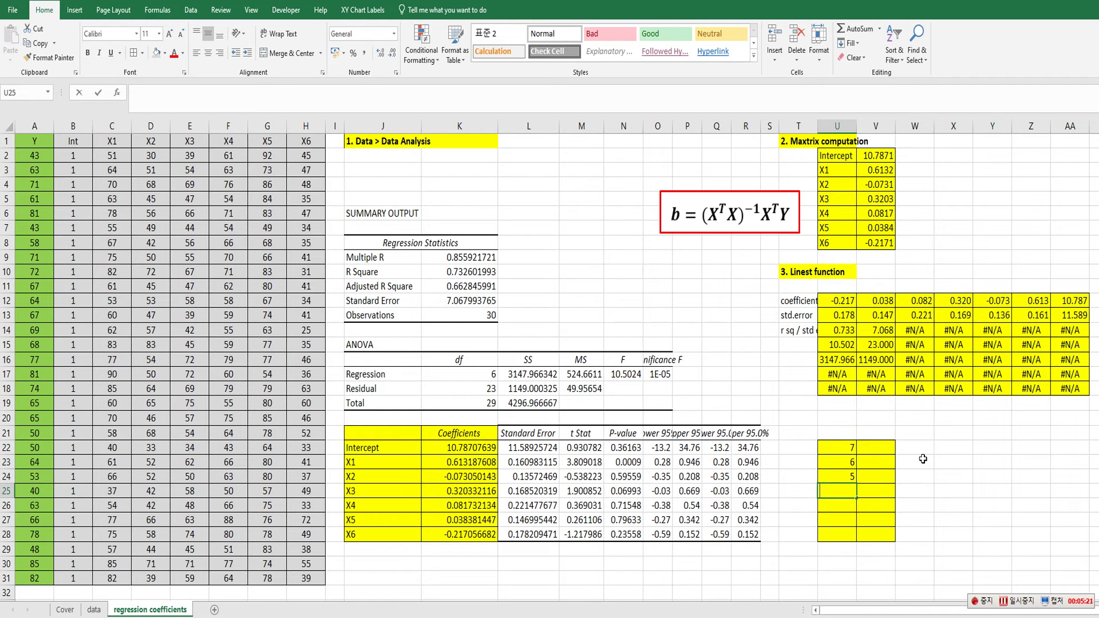
{"action": "type", "text": "4"}
{"action": "key", "text": "Return"}
{"action": "type", "text": "3"}
{"action": "key", "text": "Return"}
{"action": "type", "text": "2"}
{"action": "key", "text": "Return"}
{"action": "type", "text": "1"}
{"action": "key", "text": "Return"}
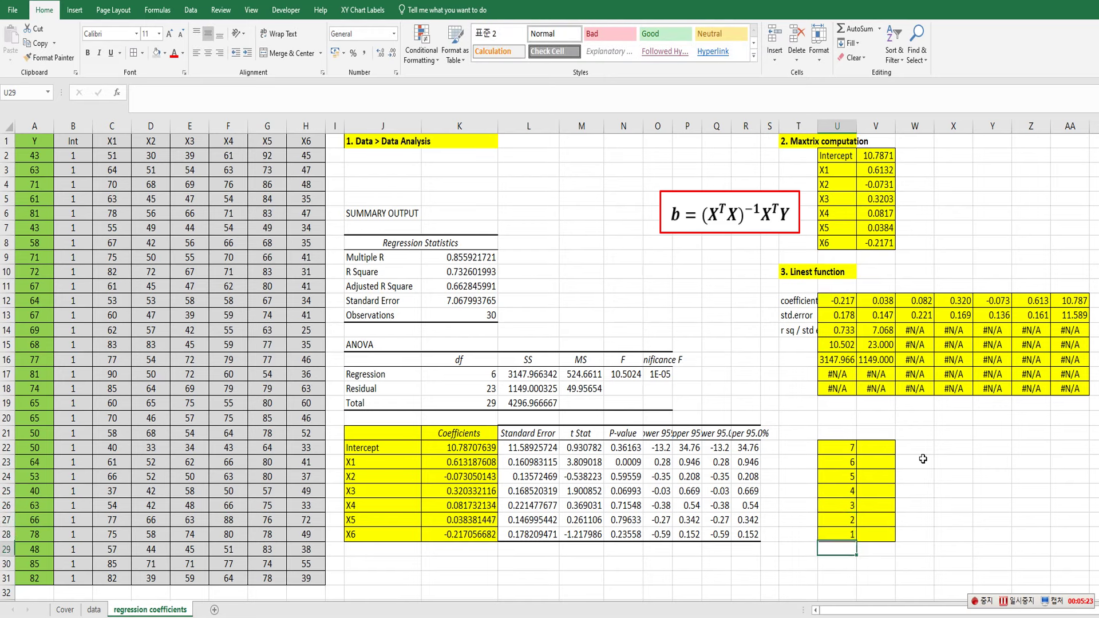
{"action": "left_click", "coordinate": [891, 449]}
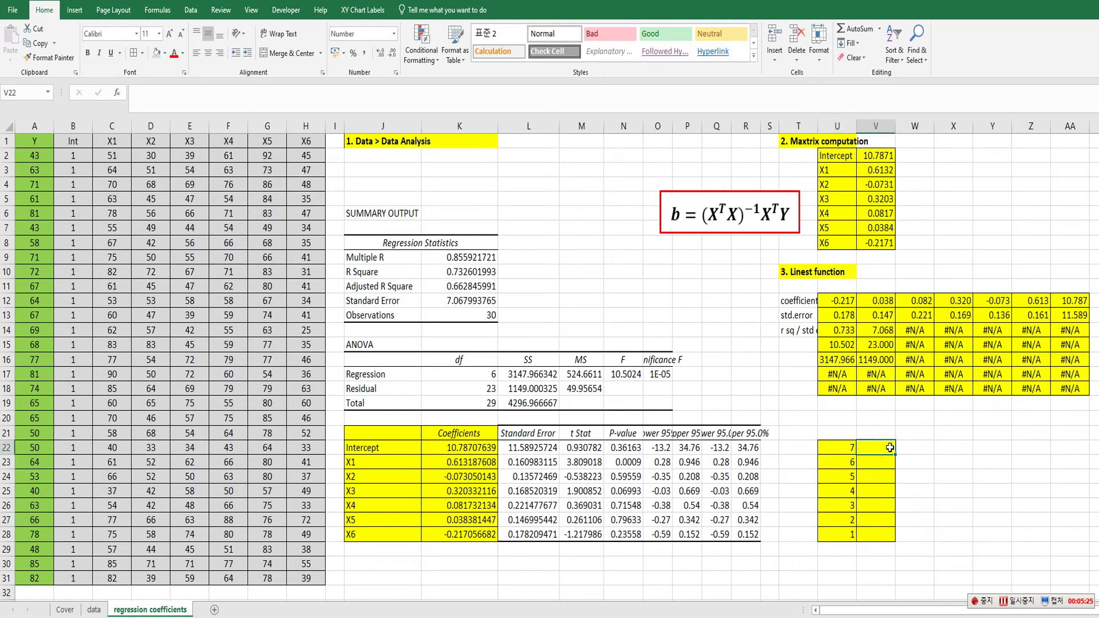
In V22 build LINEST(Y,$C$2:$H$31) with the X1–X6 range made absolute
{"action": "type", "text": "=l"}
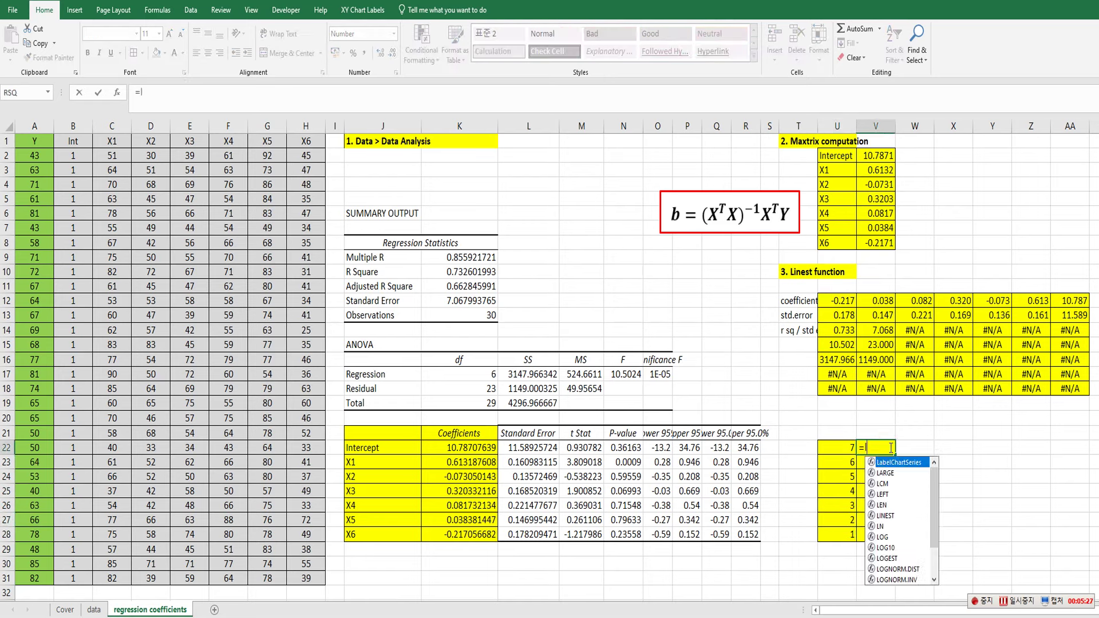
{"action": "type", "text": "inest("}
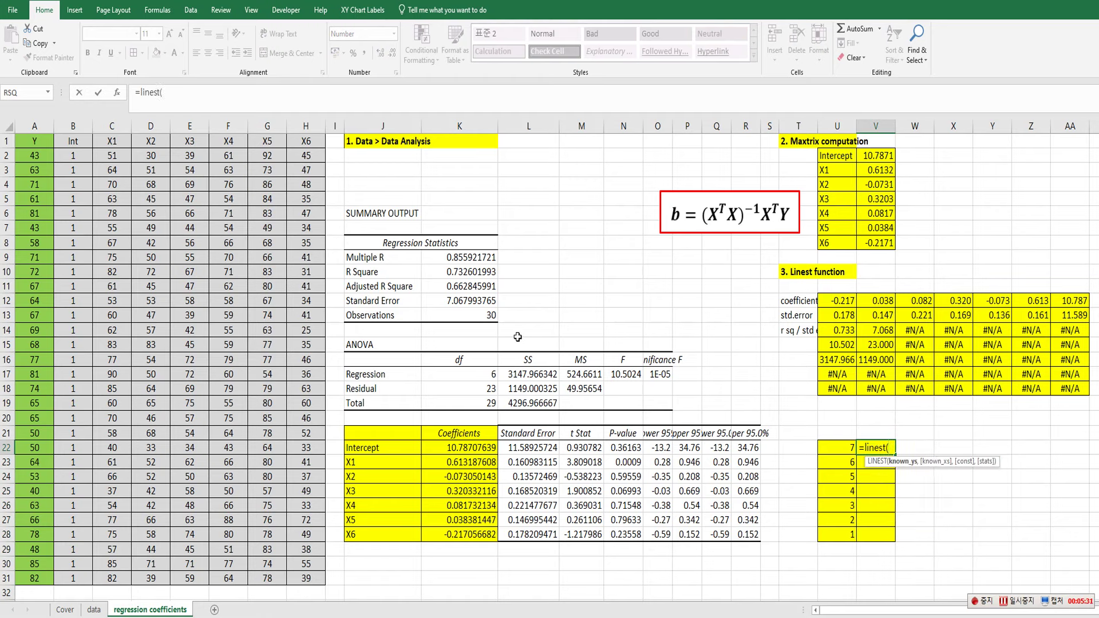
{"action": "left_click_drag", "start_coordinate": [38, 156], "coordinate": [57, 553]}
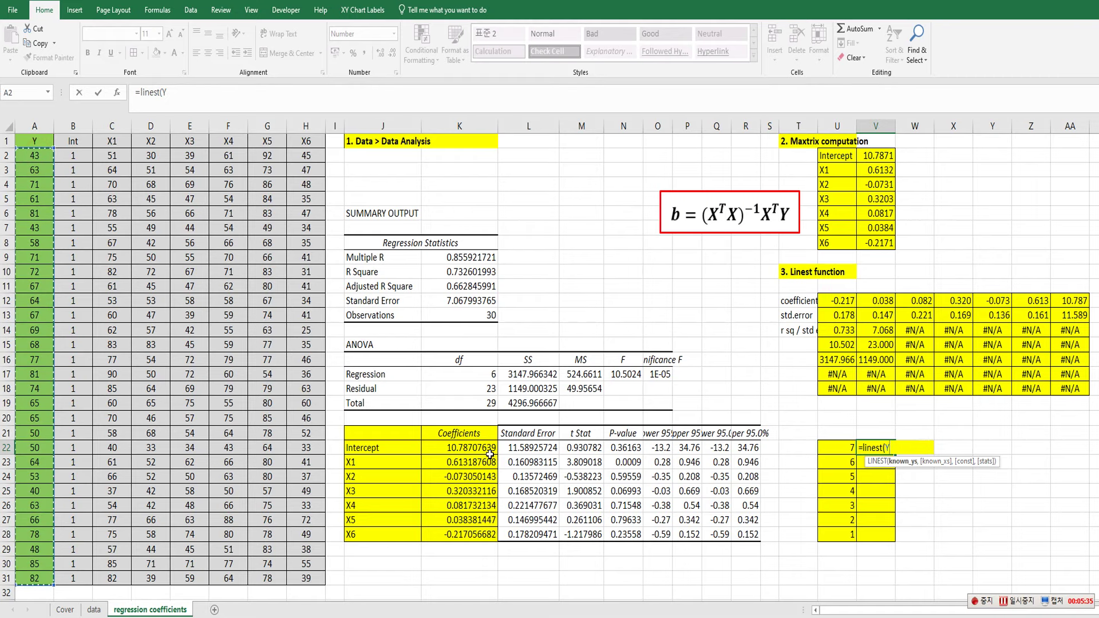
{"action": "type", "text": ","}
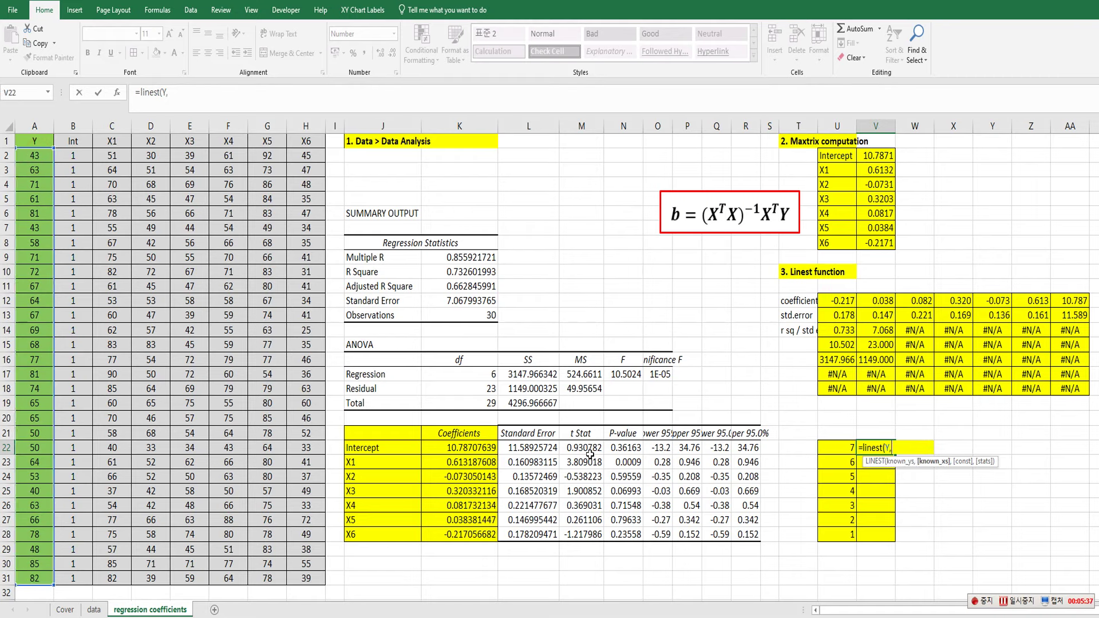
{"action": "left_click_drag", "start_coordinate": [122, 155], "coordinate": [310, 574]}
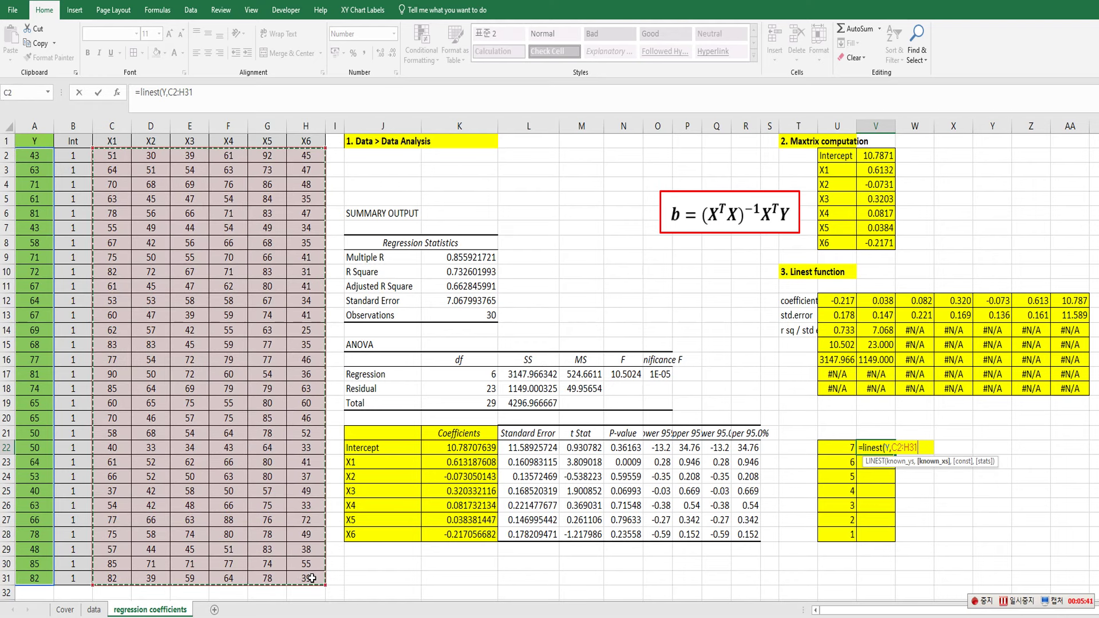
{"action": "left_click", "coordinate": [174, 93]}
{"action": "key", "text": "F4"}
{"action": "left_click", "coordinate": [161, 92]}
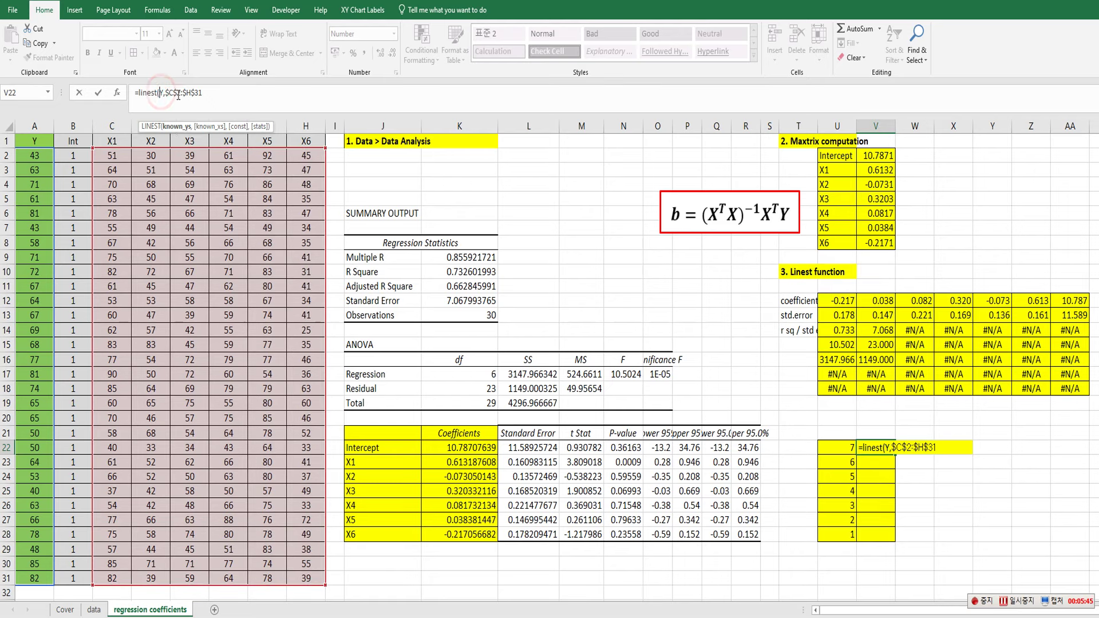
{"action": "left_click", "coordinate": [224, 93]}
{"action": "type", "text": ","}
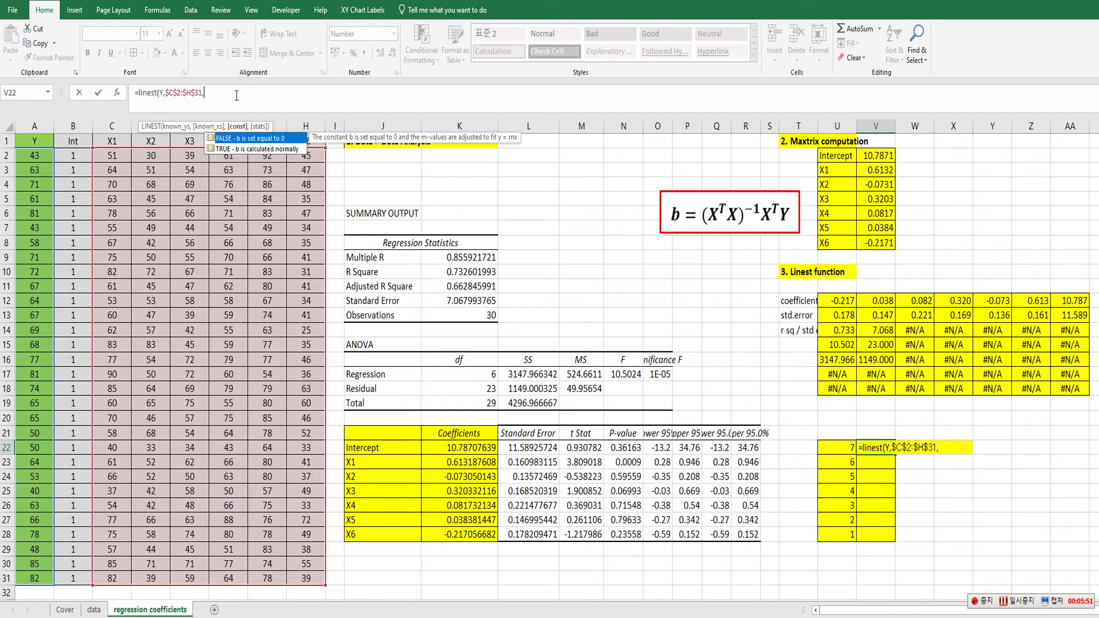
{"action": "key", "text": "BackSpace"}
{"action": "type", "text": ")"}
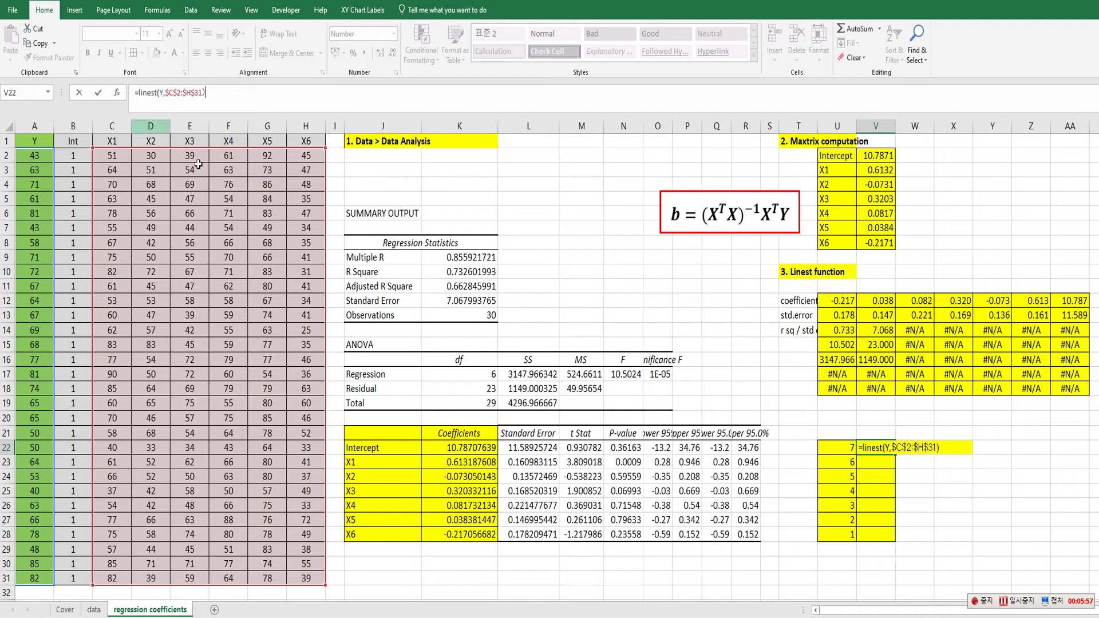
Wrap it as =INDEX(LINEST(Y,$C$2:$H$31),U22) so V22 returns the intercept 10.7871
{"action": "left_click", "coordinate": [137, 94]}
{"action": "type", "text": "index("}
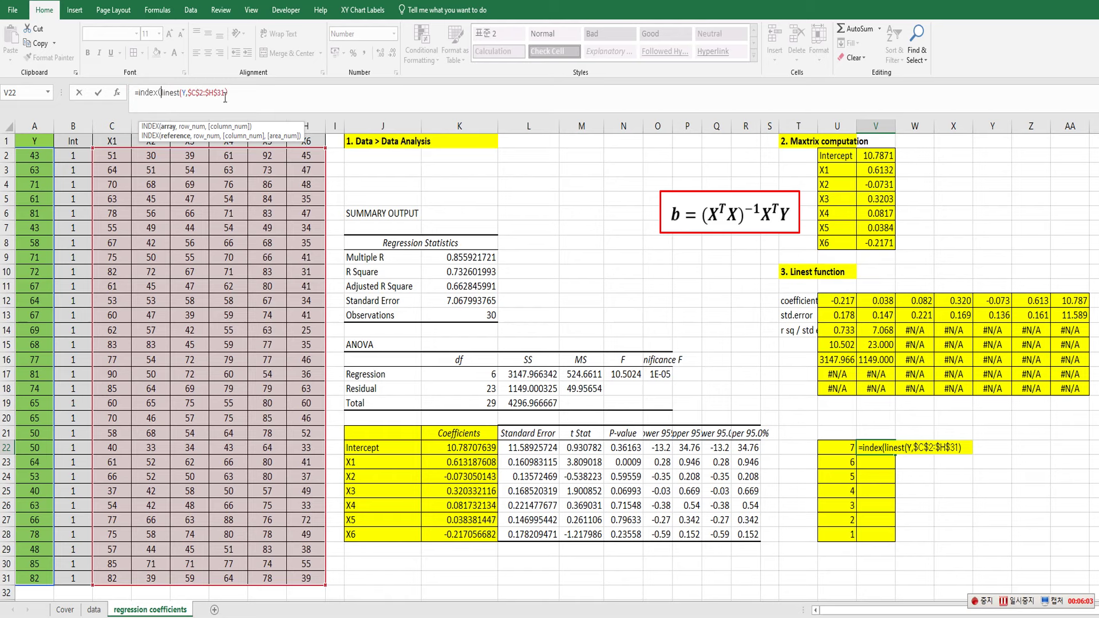
{"action": "left_click", "coordinate": [248, 93]}
{"action": "type", "text": ","}
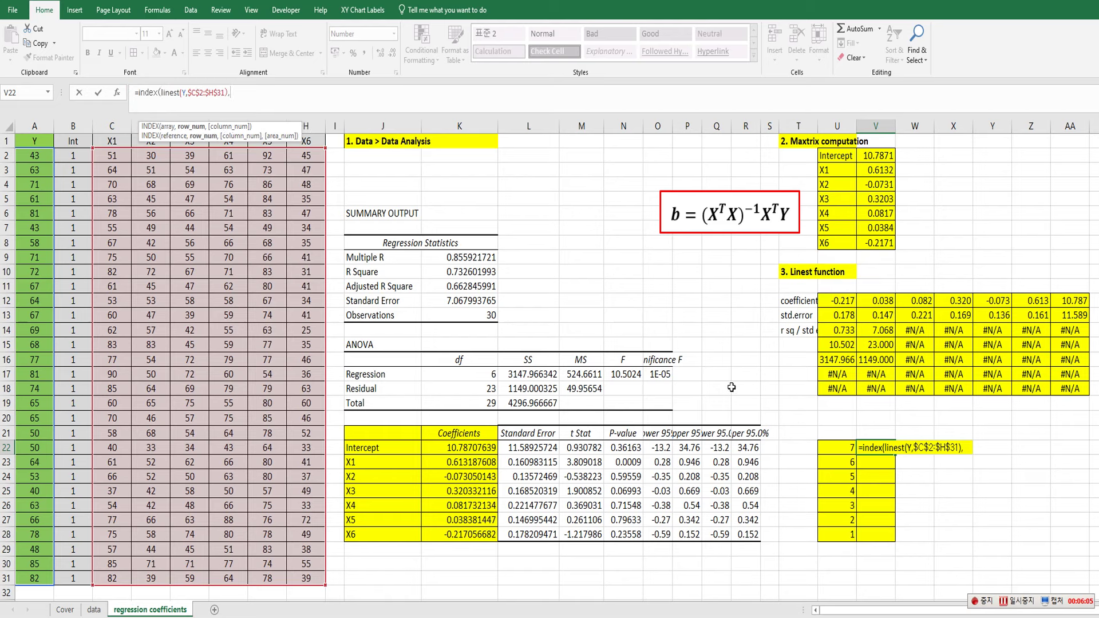
{"action": "left_click", "coordinate": [831, 446]}
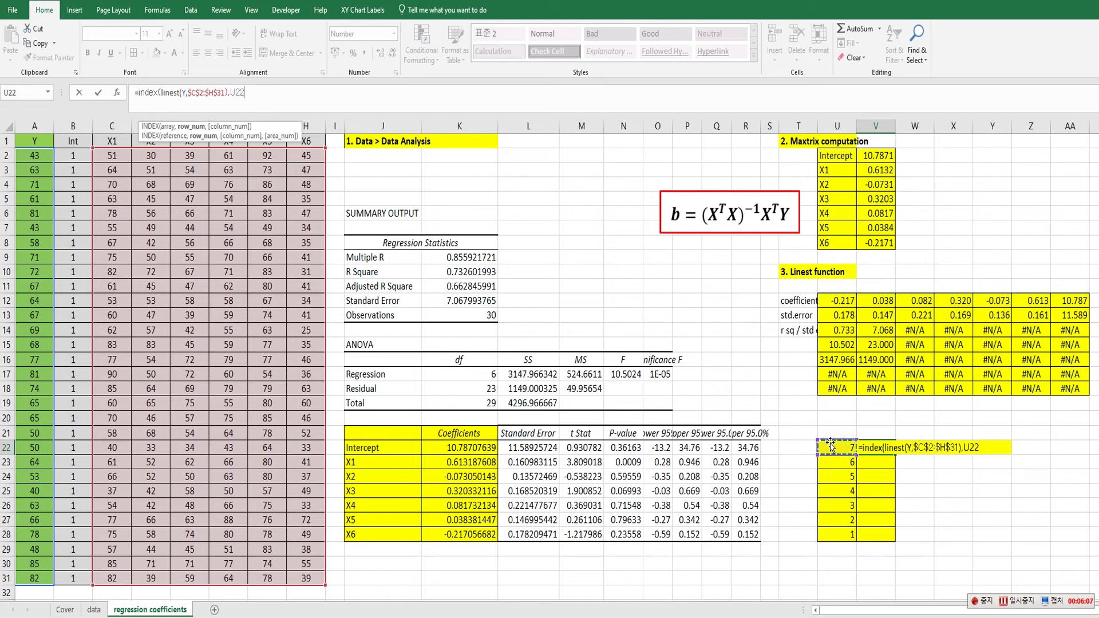
{"action": "type", "text": ")"}
{"action": "key", "text": "Return"}
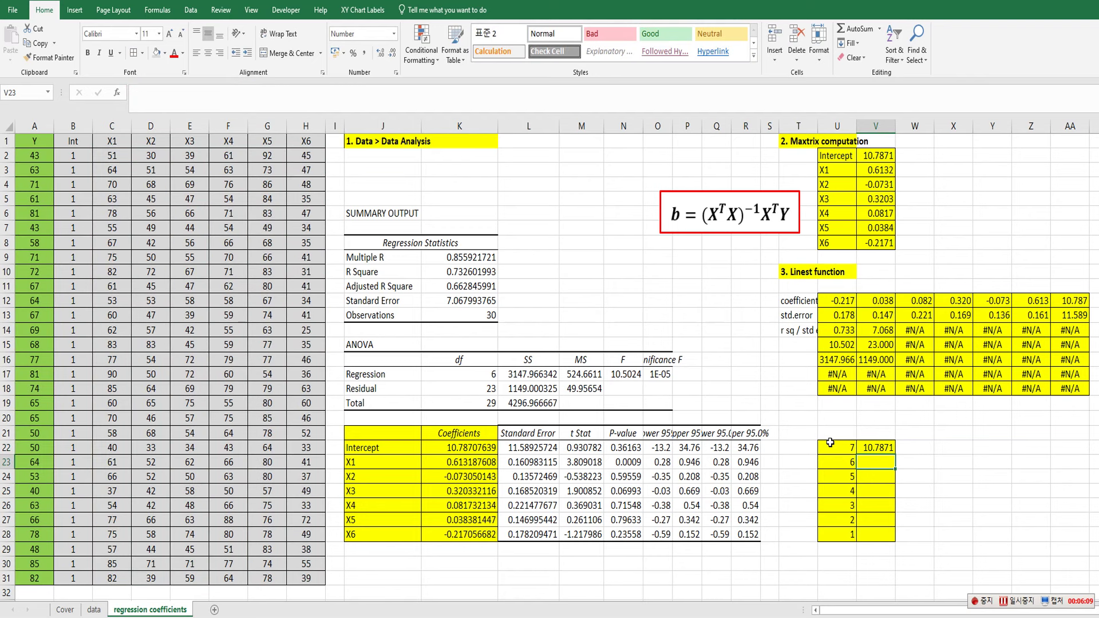
{"action": "key", "text": "Up"}
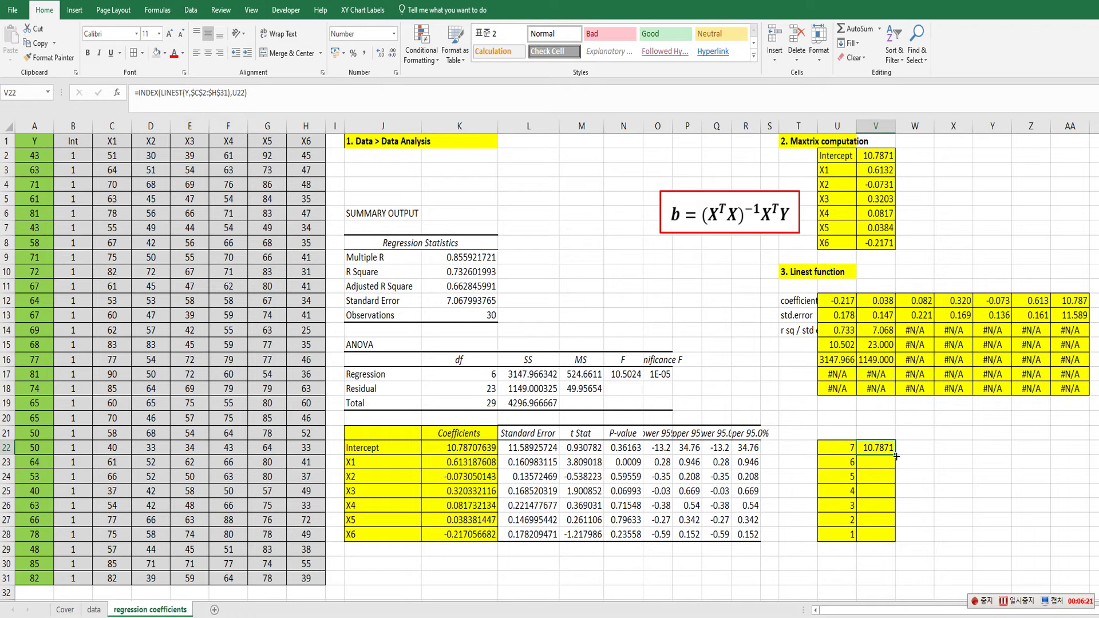
Fill the INDEX–LINEST formula down to V28 and check 10.7871 through -0.2171 against the other coefficient columns
{"action": "left_click_drag", "start_coordinate": [894, 453], "coordinate": [896, 539]}
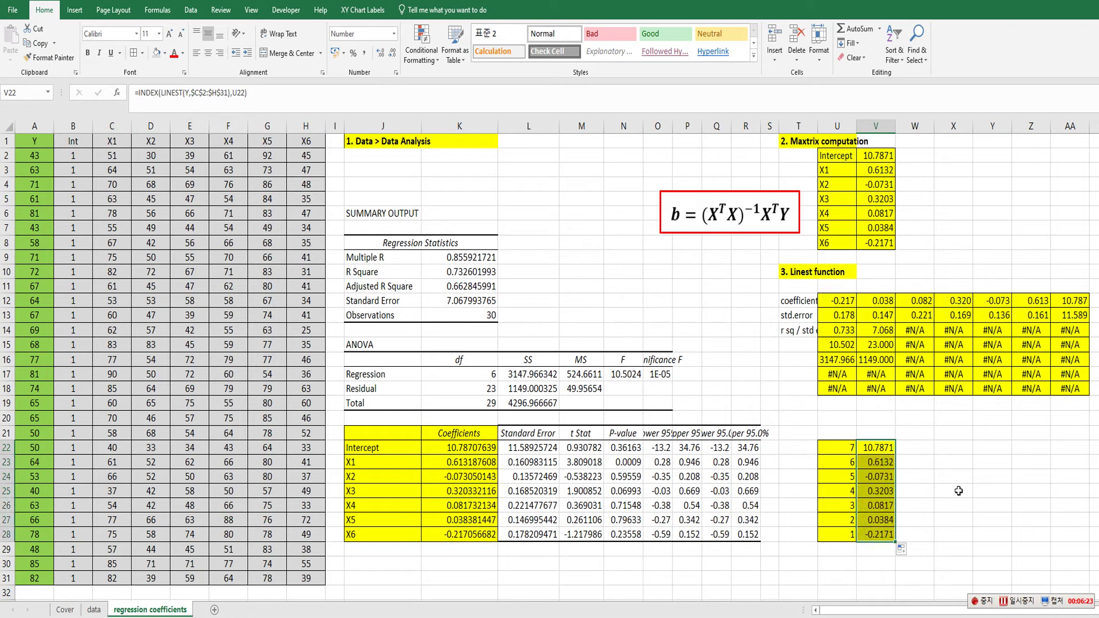
{"action": "left_click", "coordinate": [885, 463]}
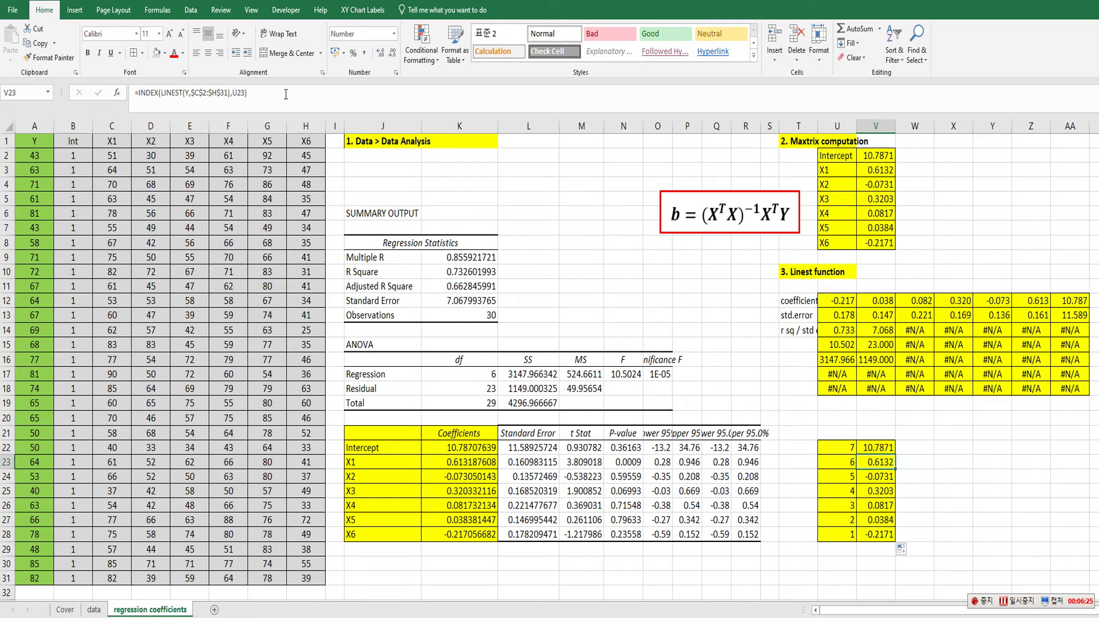
{"action": "left_click", "coordinate": [847, 449]}
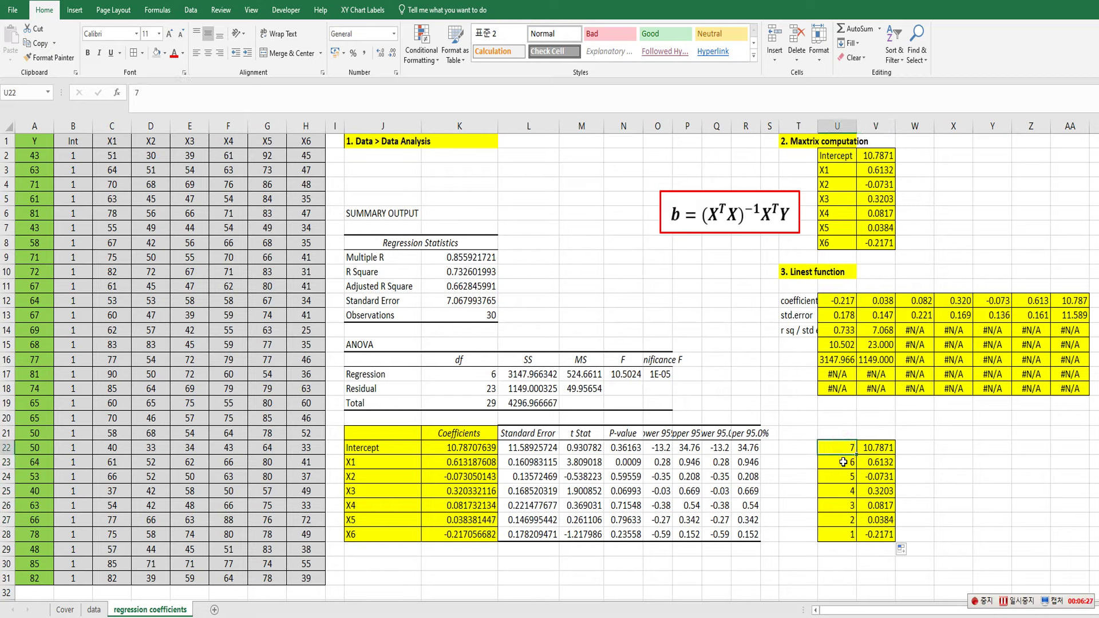
{"action": "left_click", "coordinate": [845, 480]}
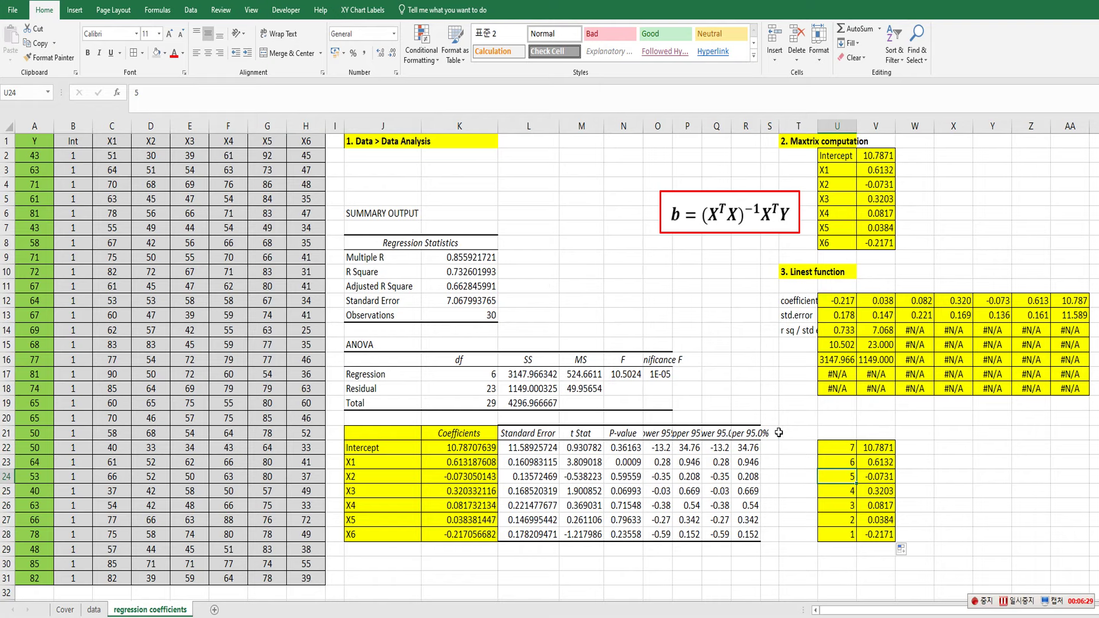
{"action": "left_click", "coordinate": [863, 450]}
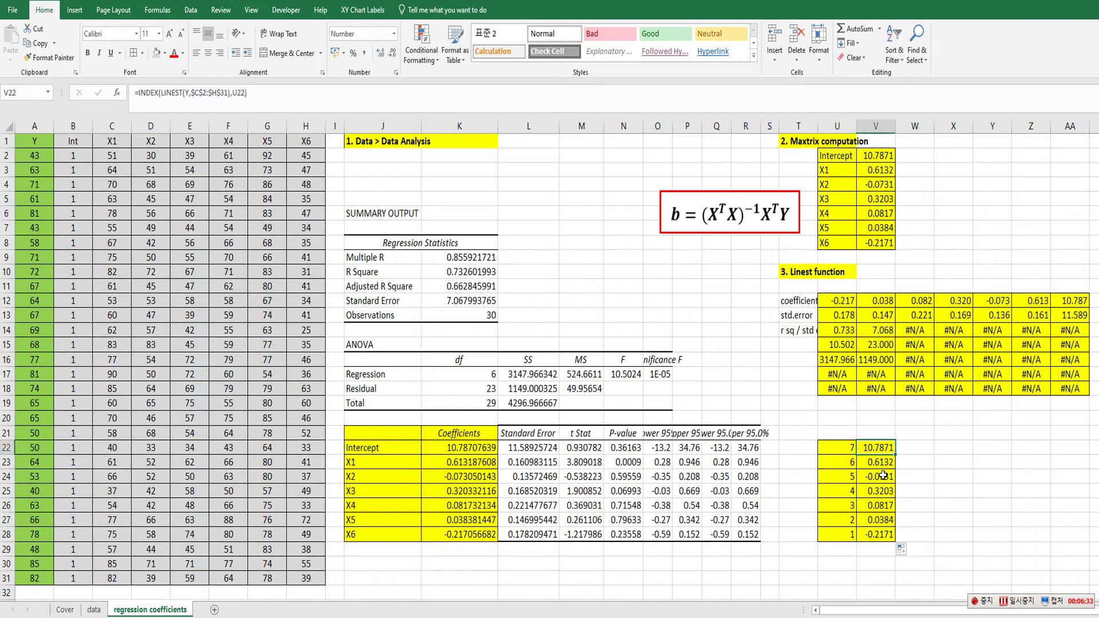
{"action": "left_click_drag", "start_coordinate": [870, 160], "coordinate": [869, 243]}
{"action": "left_click_drag", "start_coordinate": [469, 450], "coordinate": [469, 535]}
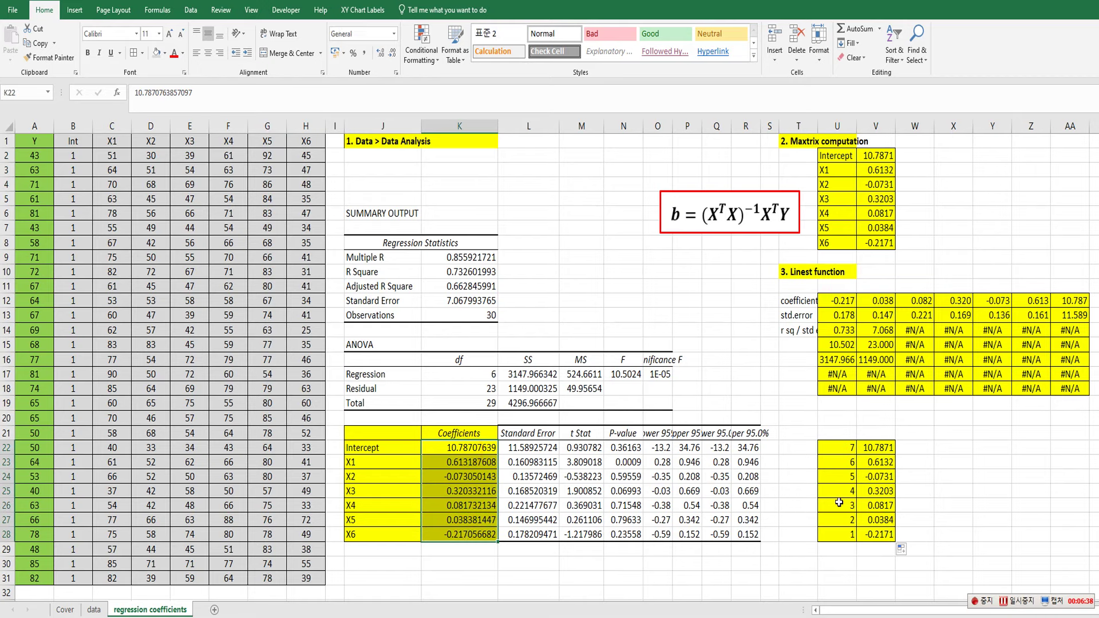
{"action": "left_click", "coordinate": [893, 433]}
Type the heading 'reg. coefficients' into V21, fixing a typo along the way
{"action": "type", "text": "reg"}
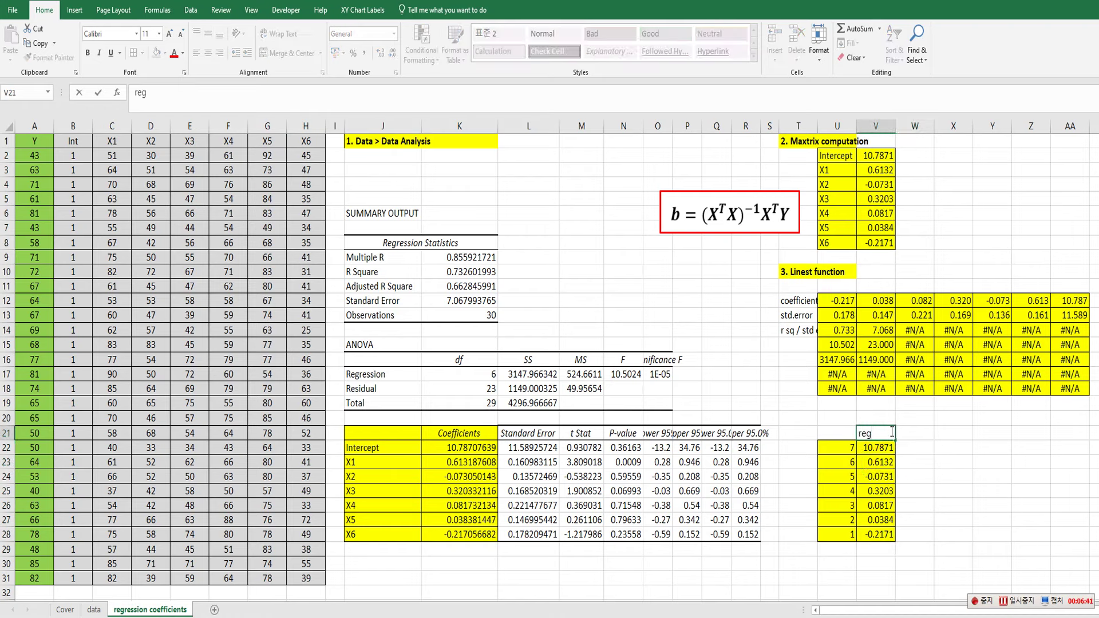
{"action": "type", "text": ". coefficients"}
{"action": "key", "text": "Return"}
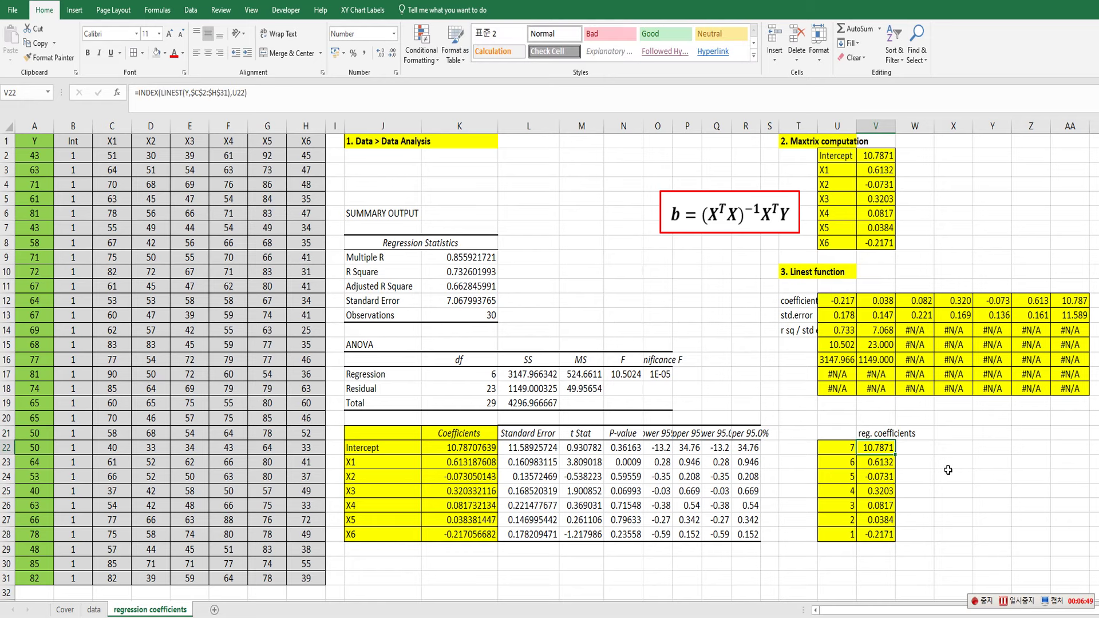